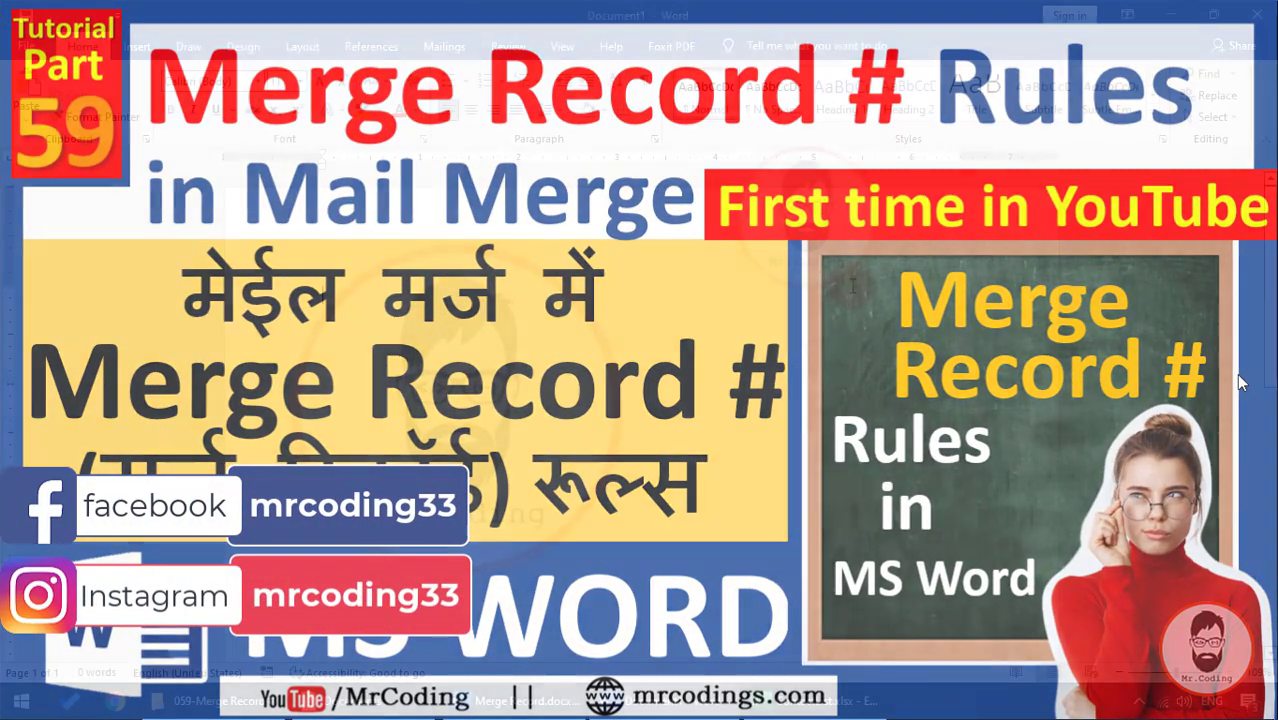
- Open the Mailings tab and drop down its Rules list to find Merge Record #
click(251, 95)
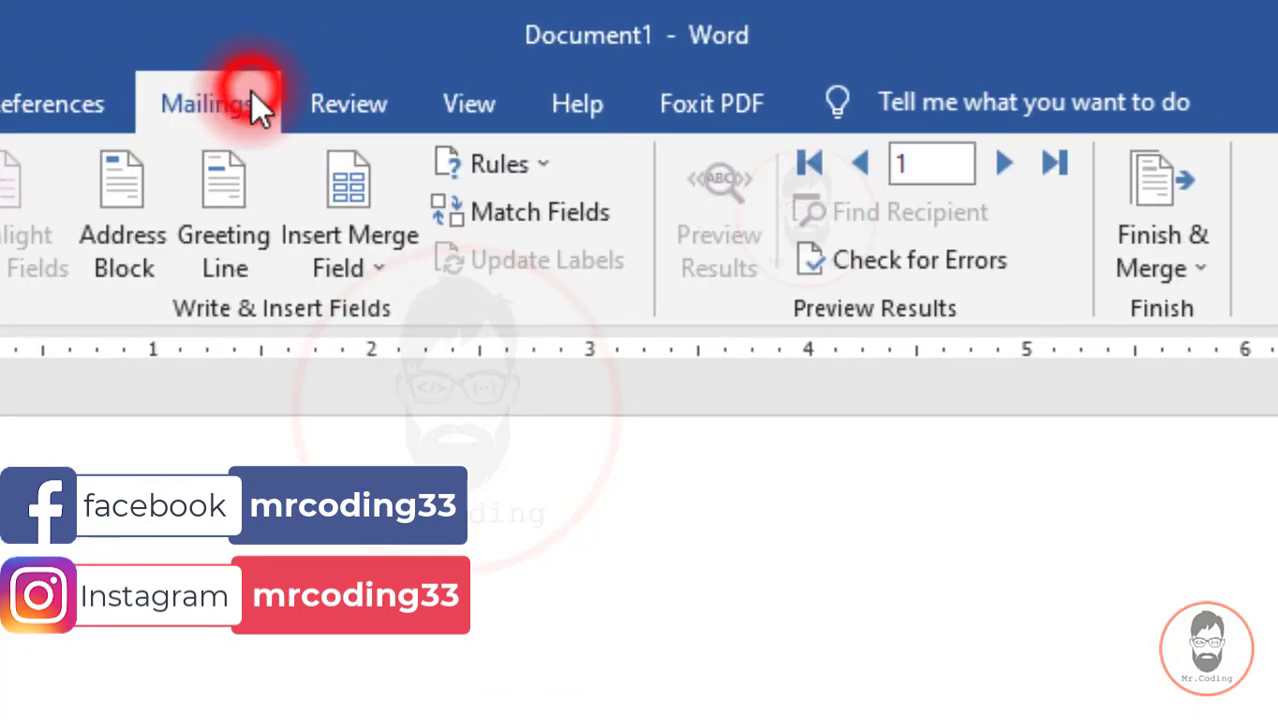
click(537, 162)
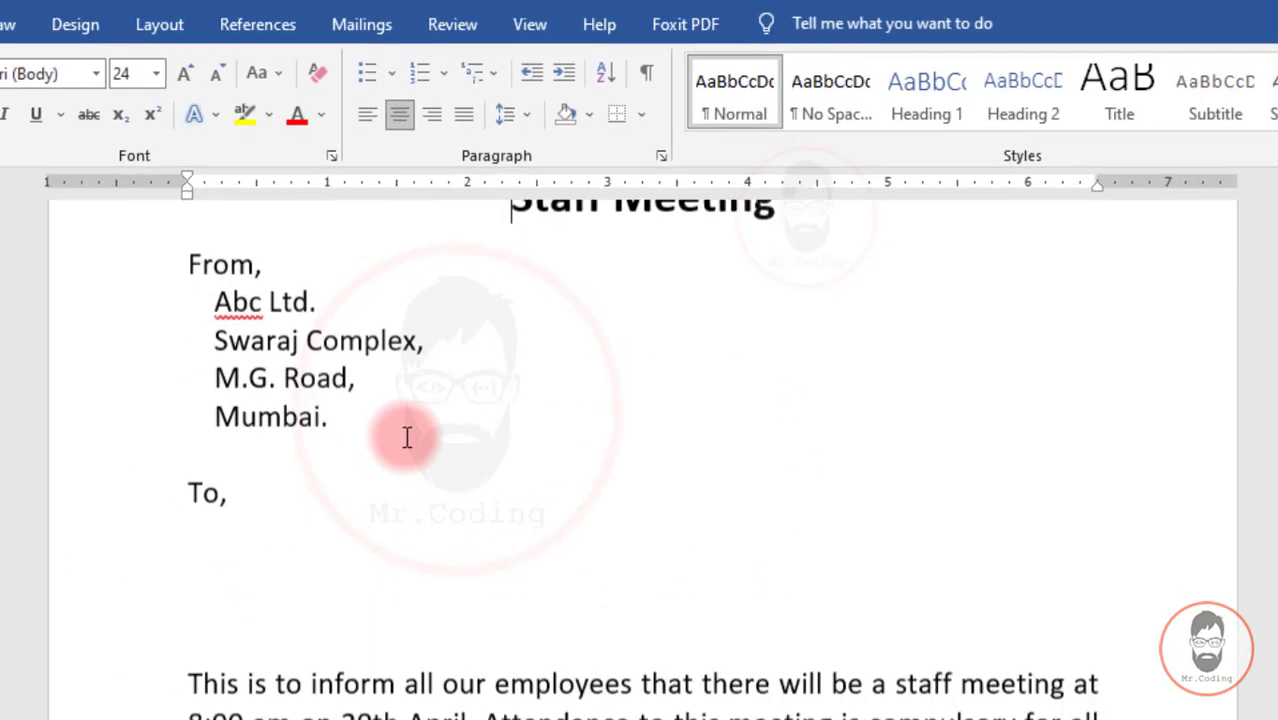
- Scroll through the letter and the StaffDetails sheet of staff names and addresses
scroll(415, 415, down, 2)
scroll(422, 399, up, 4)
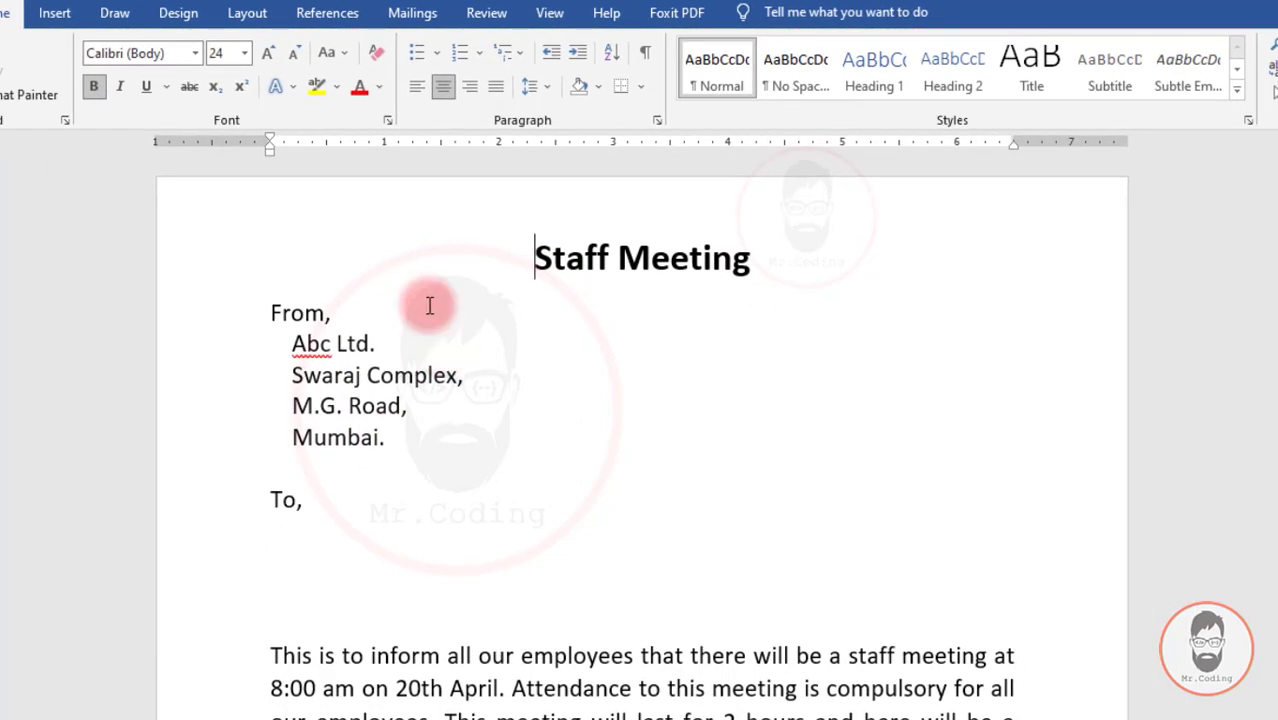
scroll(419, 315, down, 2)
scroll(419, 316, down, 1)
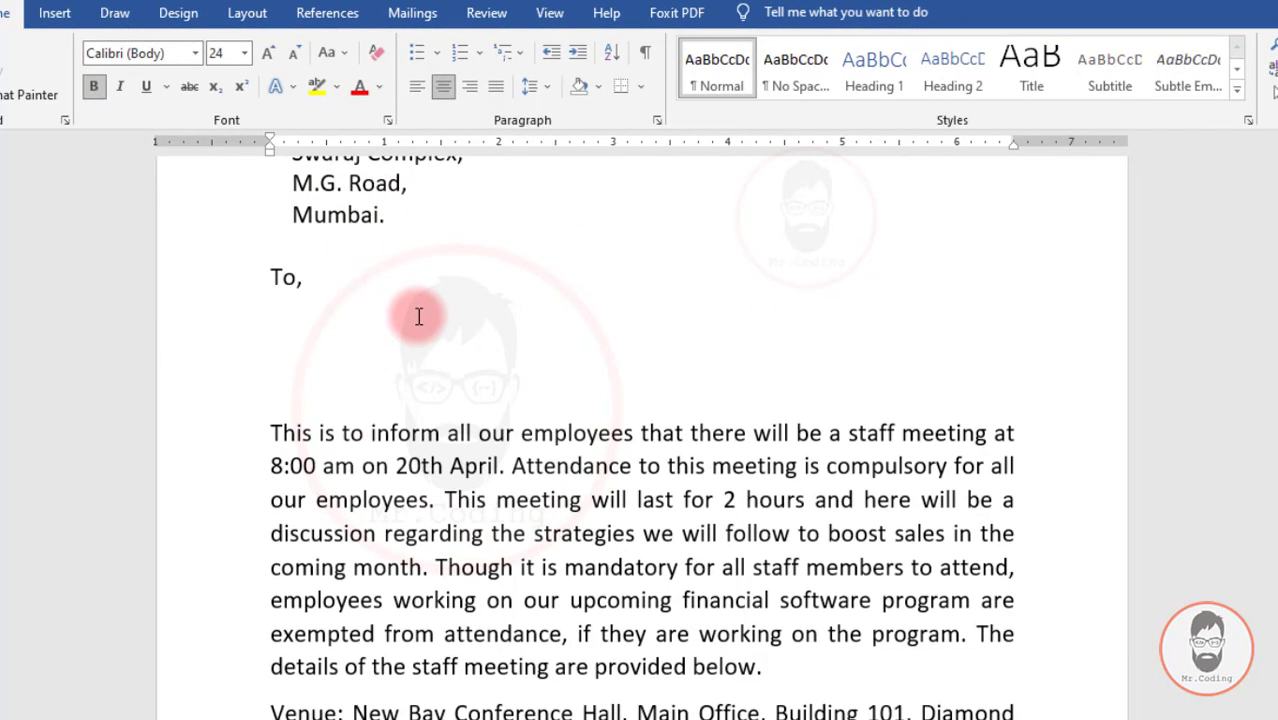
scroll(419, 316, up, 3)
scroll(419, 316, down, 2)
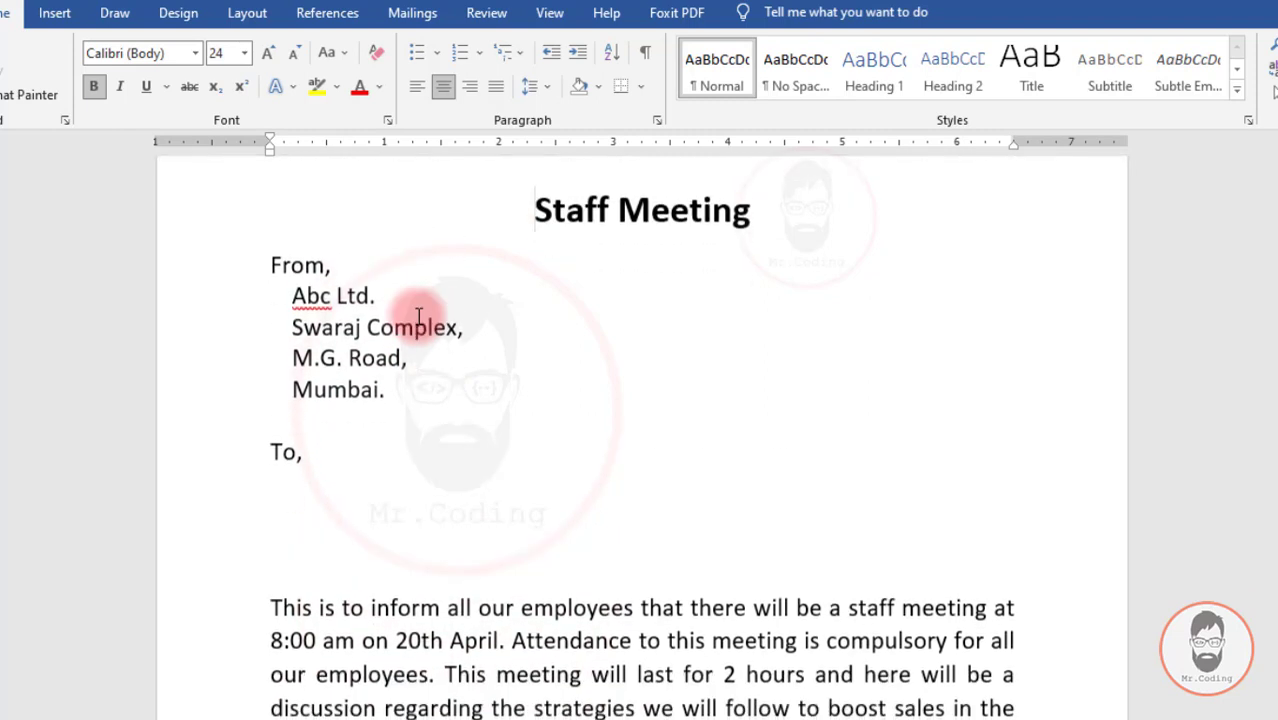
scroll(419, 316, down, 1)
scroll(419, 316, down, 1)
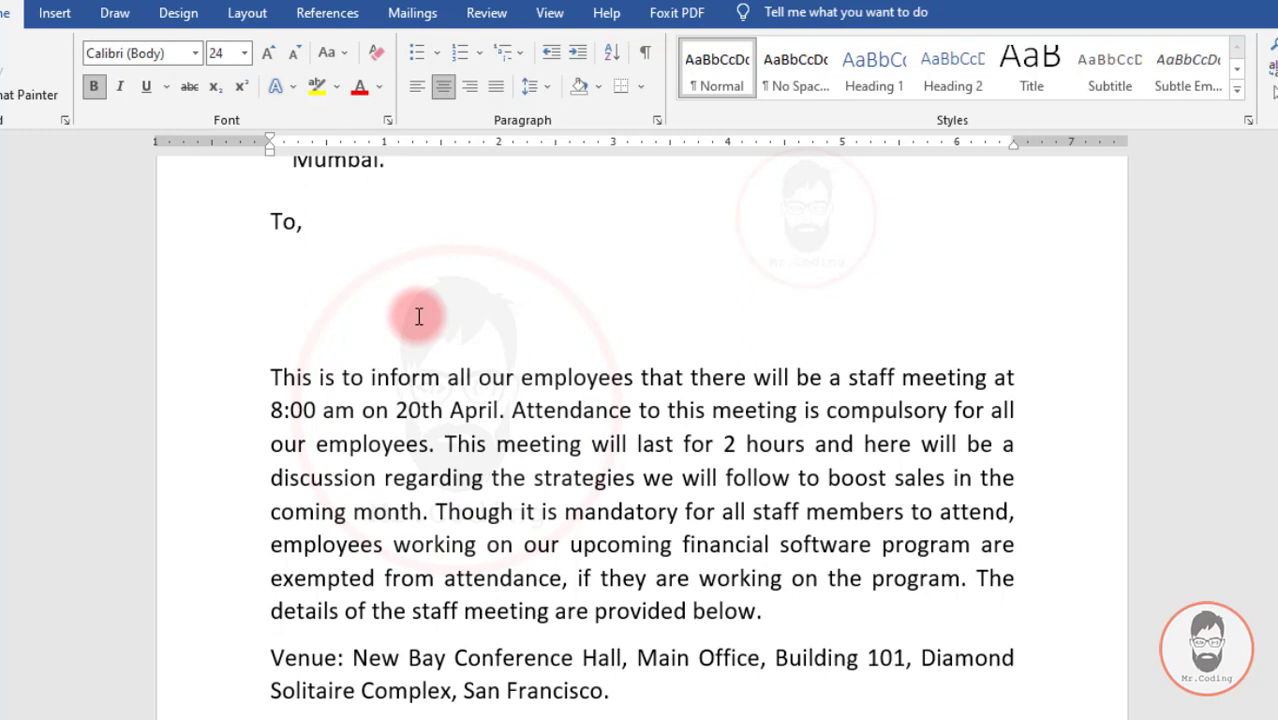
- Close the Excel workbook without saving changes
scroll(419, 316, up, 1)
scroll(419, 313, up, 2)
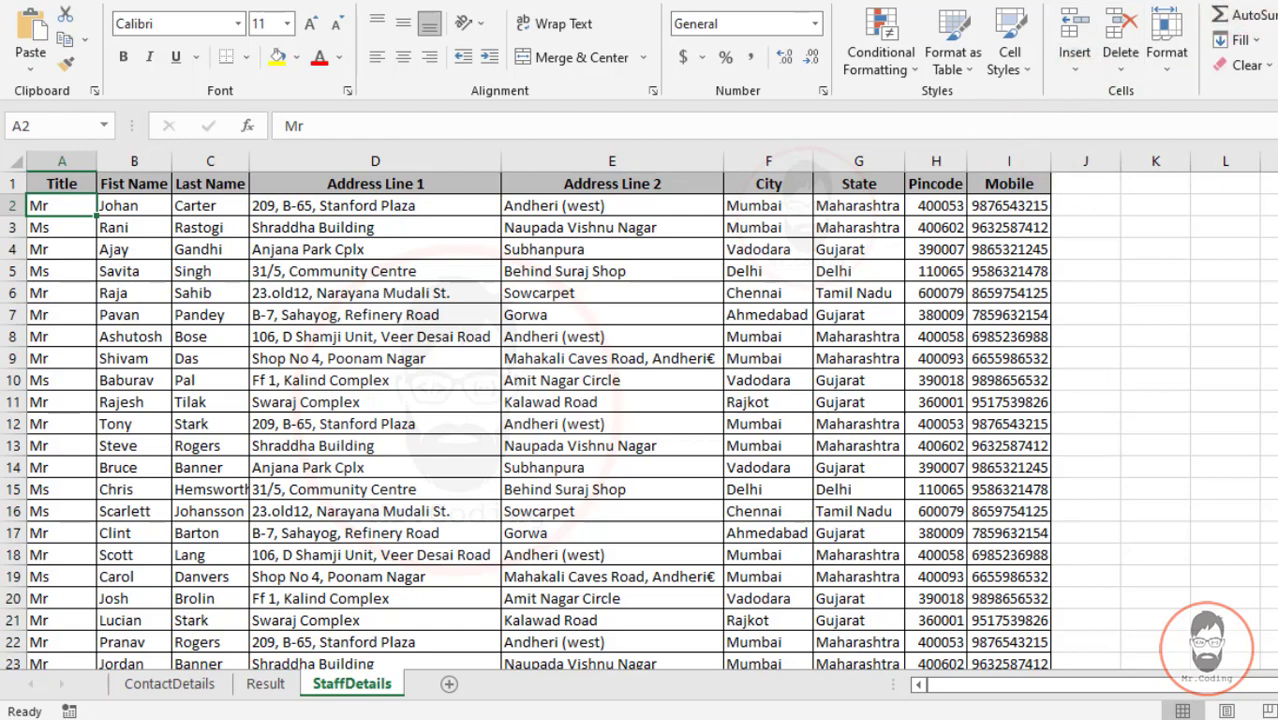
key(alt+F4)
click(742, 359)
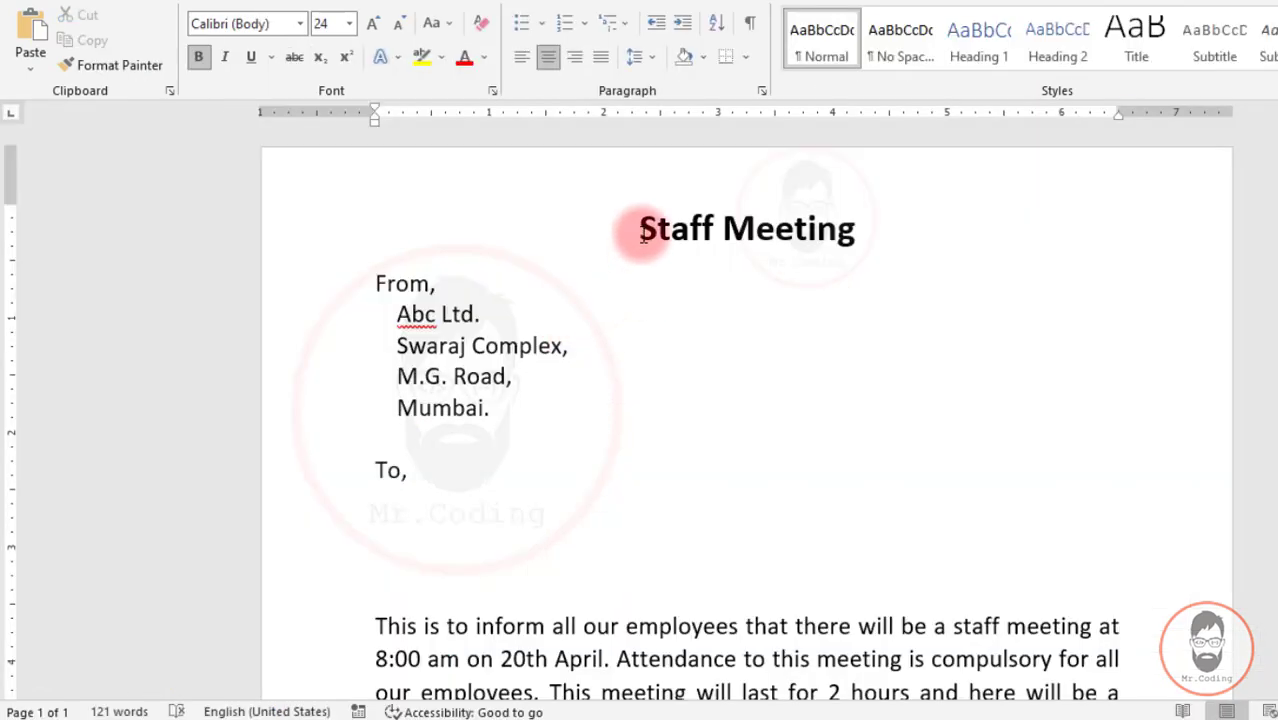
- Check the heading and sender address, then place the cursor on the empty line below 'To,'
drag(640, 228, 850, 236)
click(530, 300)
drag(393, 316, 500, 410)
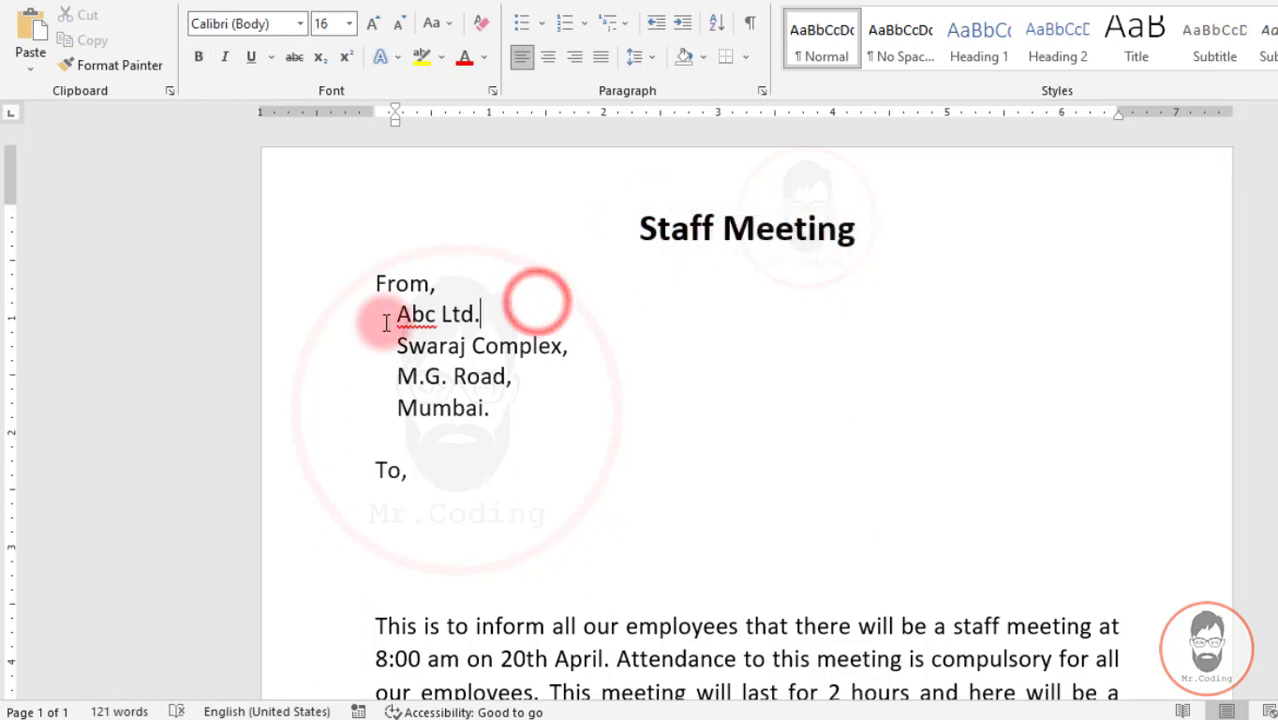
scroll(499, 413, down, 2)
click(379, 391)
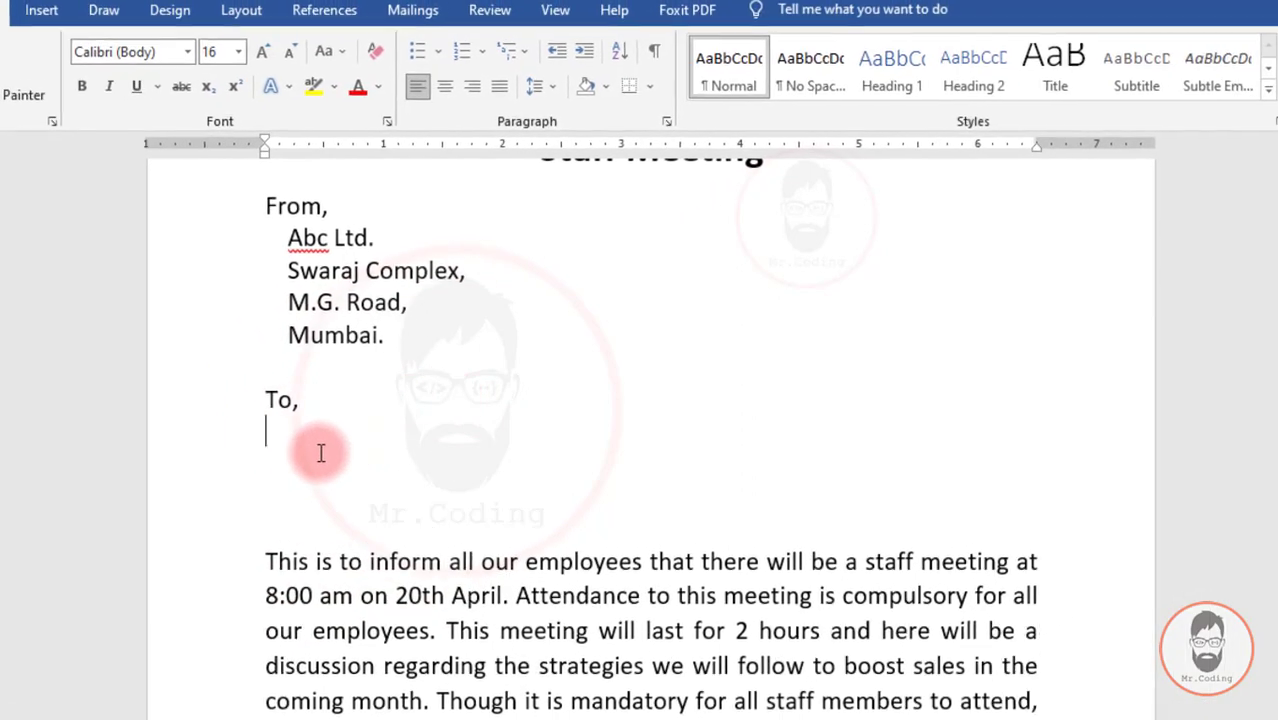
- Use the StaffDetails$ sheet of Documents\ContactList.xlsx as the existing recipient list
click(375, 20)
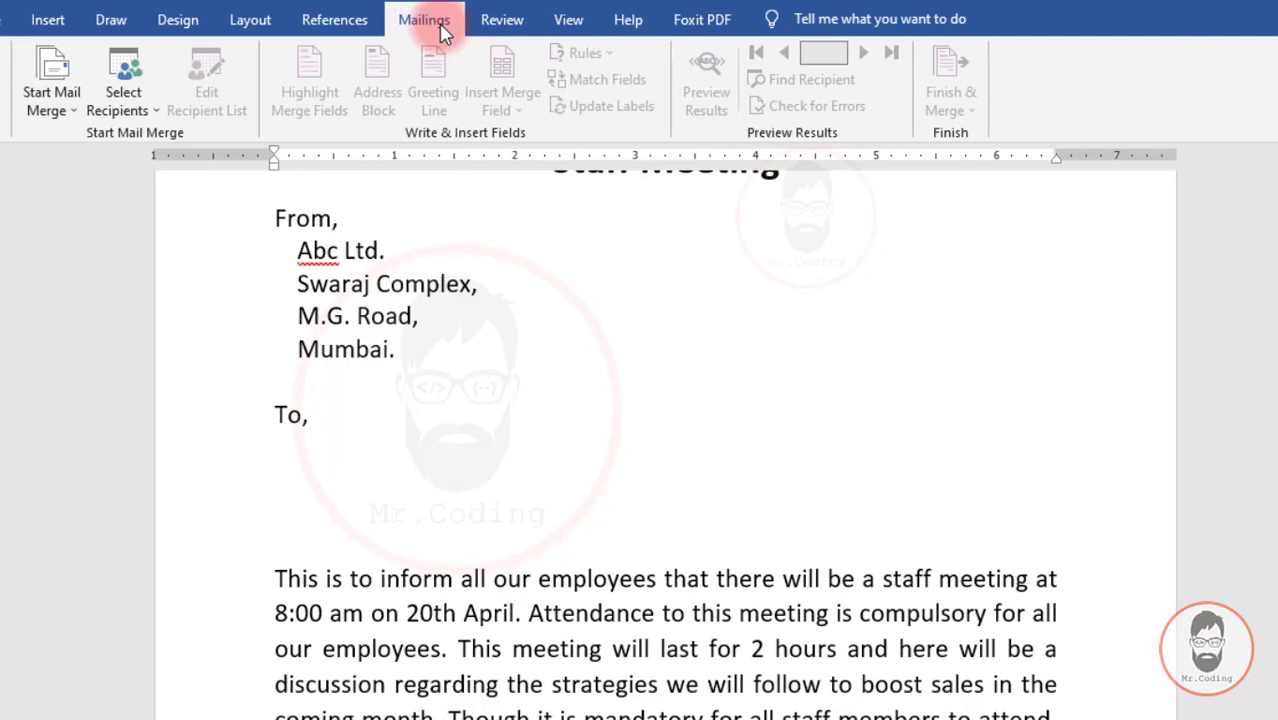
click(145, 112)
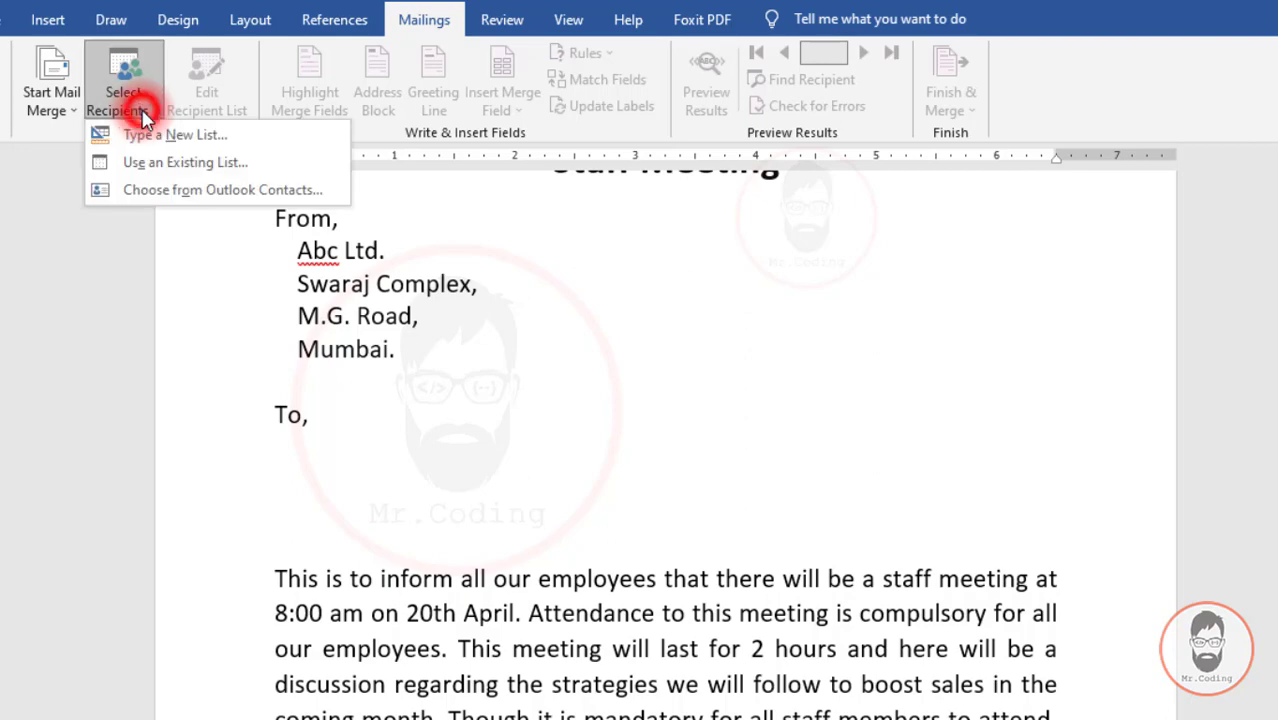
click(180, 165)
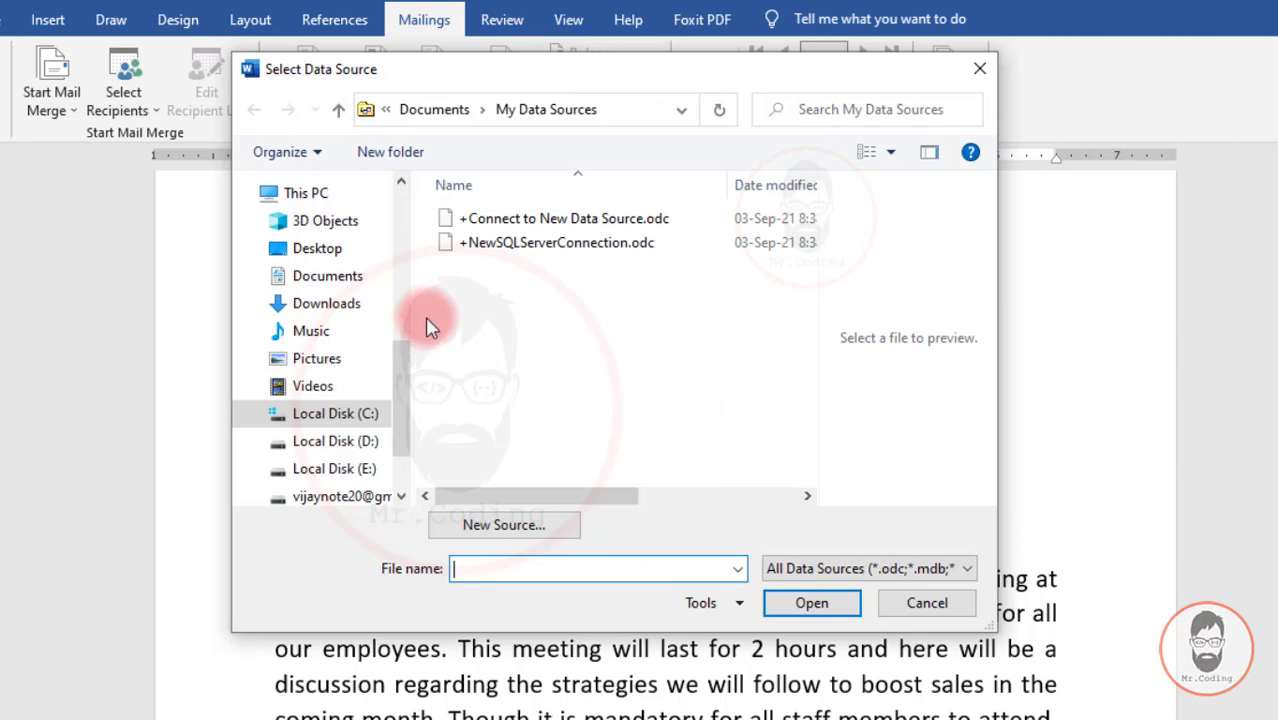
click(347, 287)
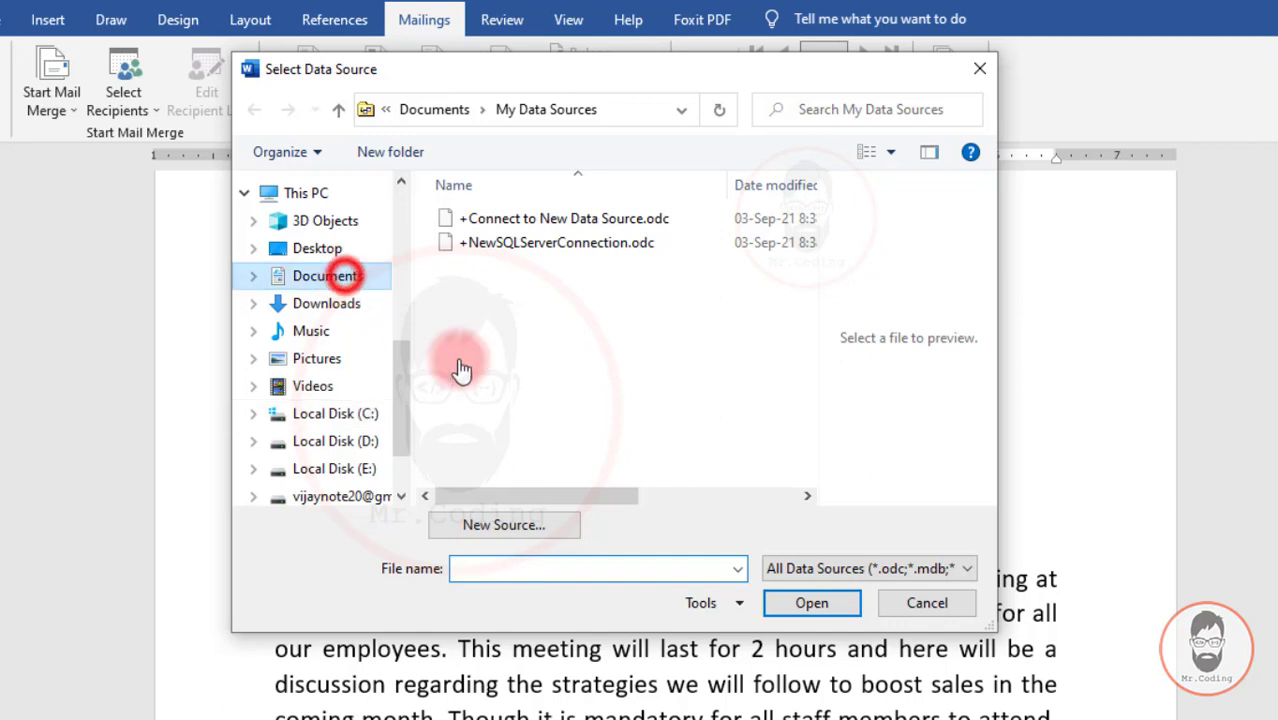
scroll(480, 400, down, 1)
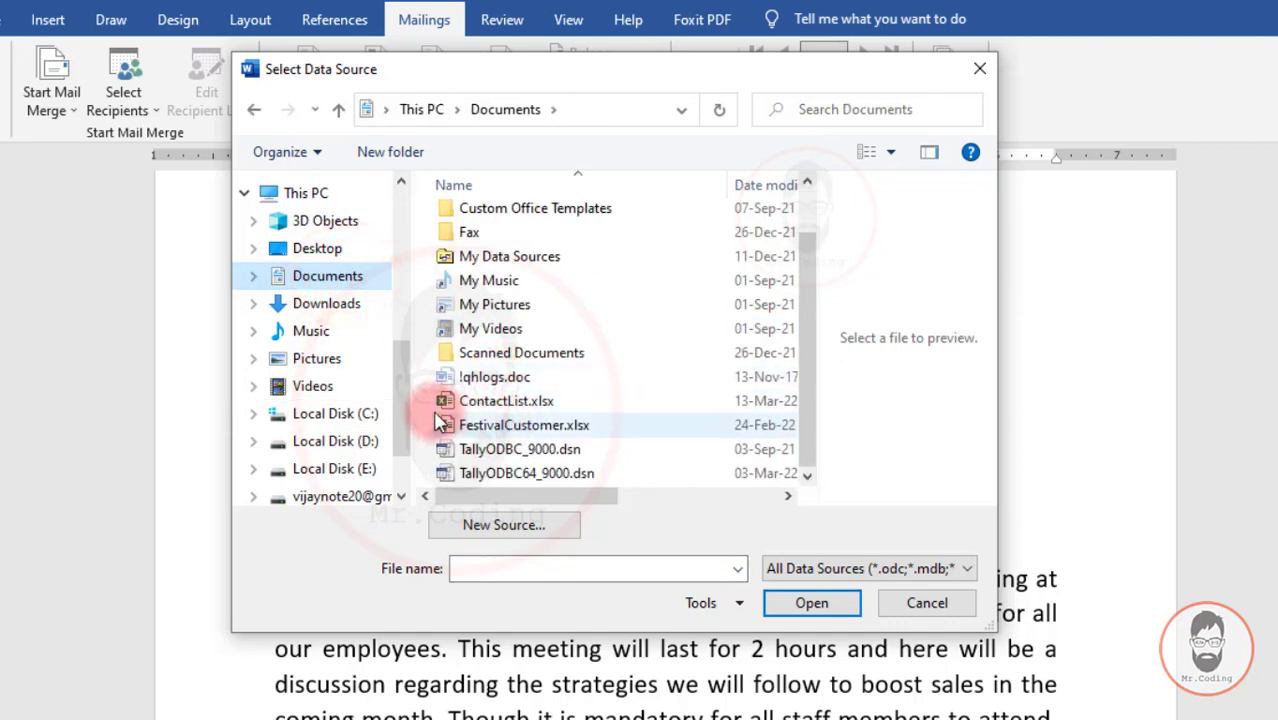
click(508, 401)
click(808, 603)
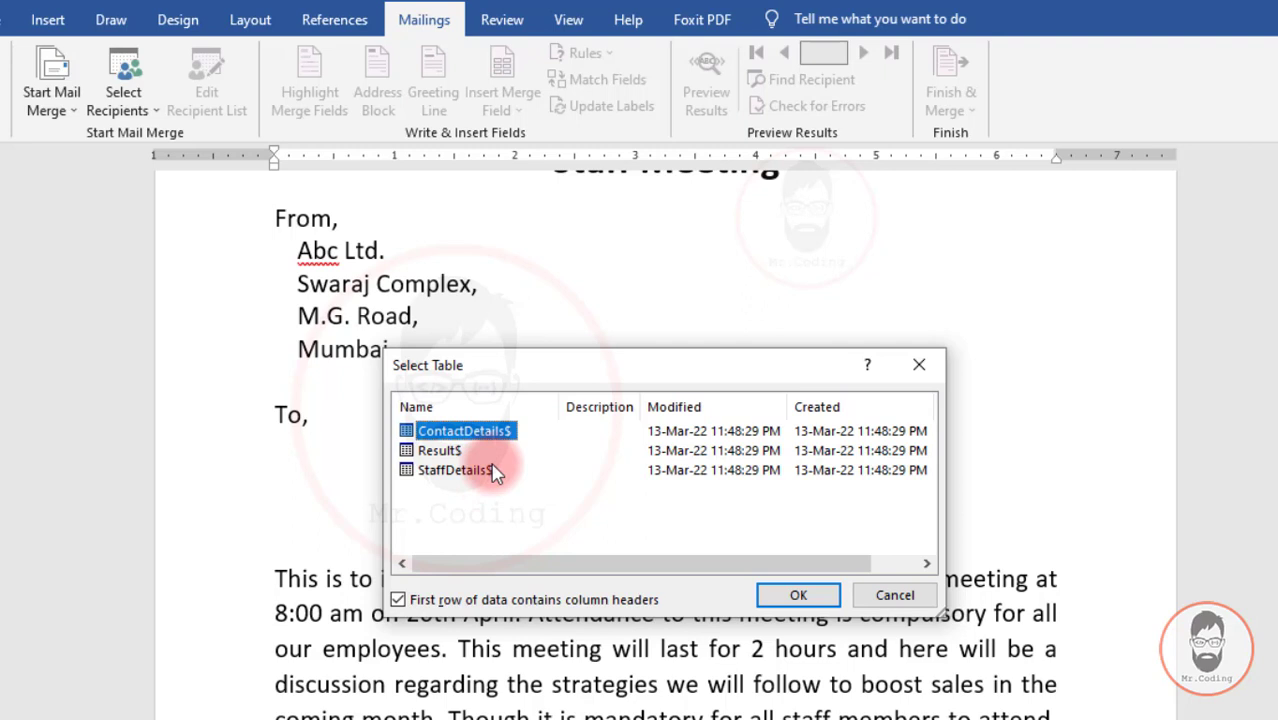
click(440, 472)
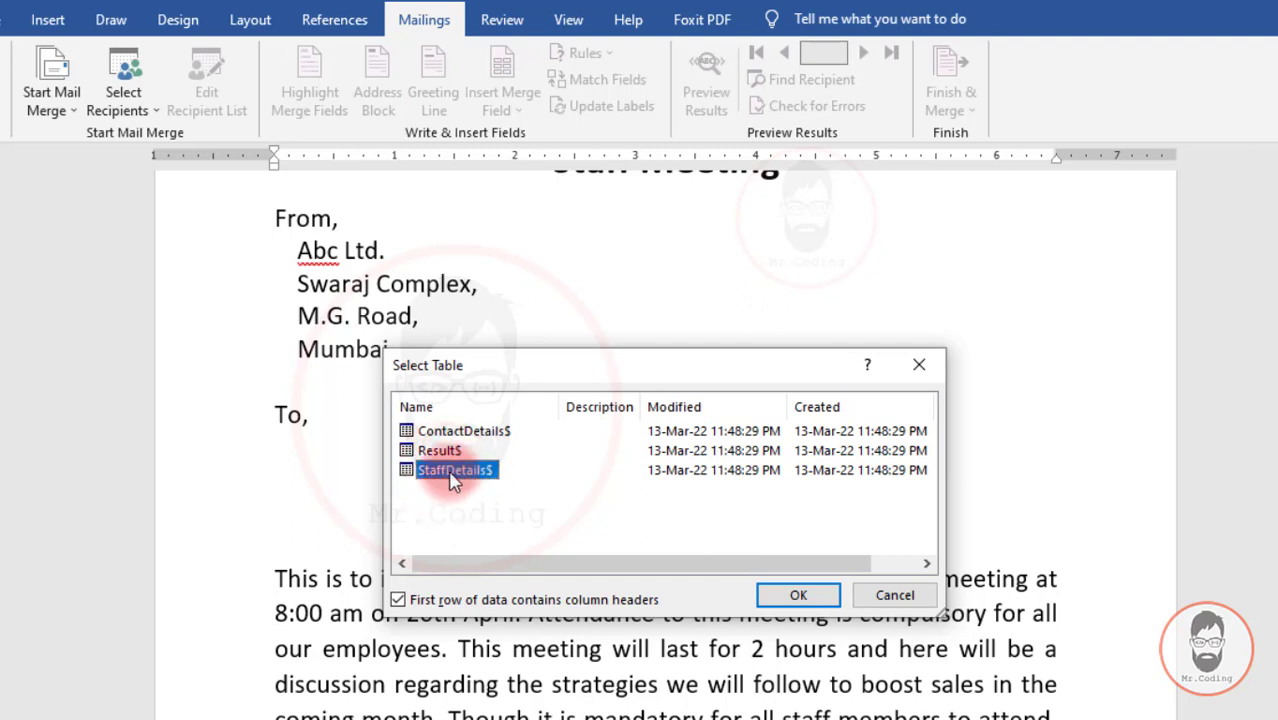
click(791, 594)
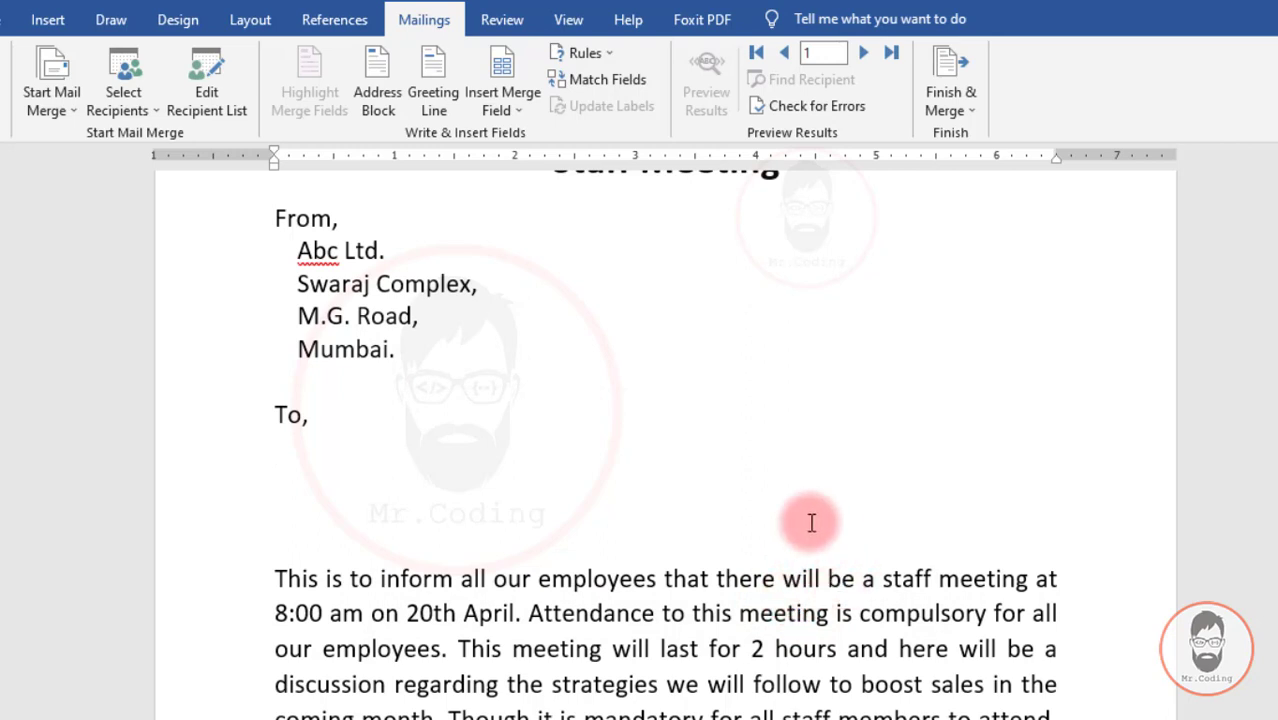
- Insert an Address Block below 'To,', matching First Name to 'Fist Name' and Postal Code to Pincode
click(292, 472)
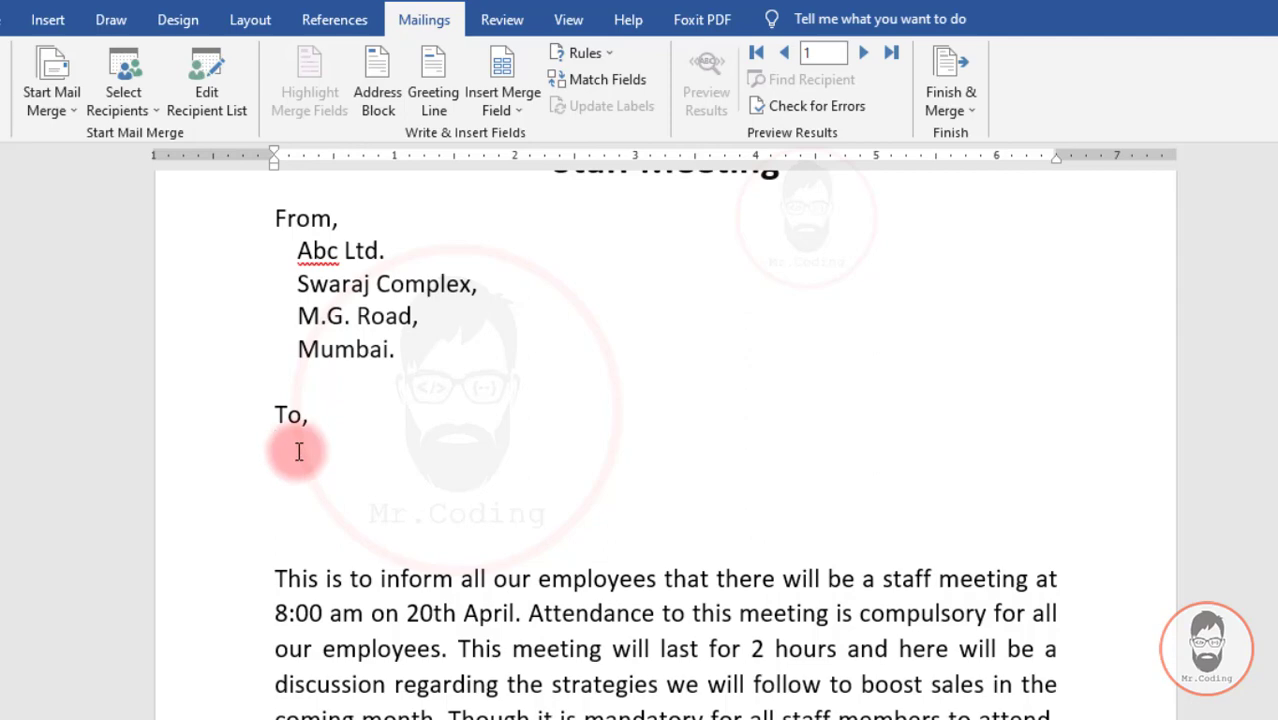
click(384, 75)
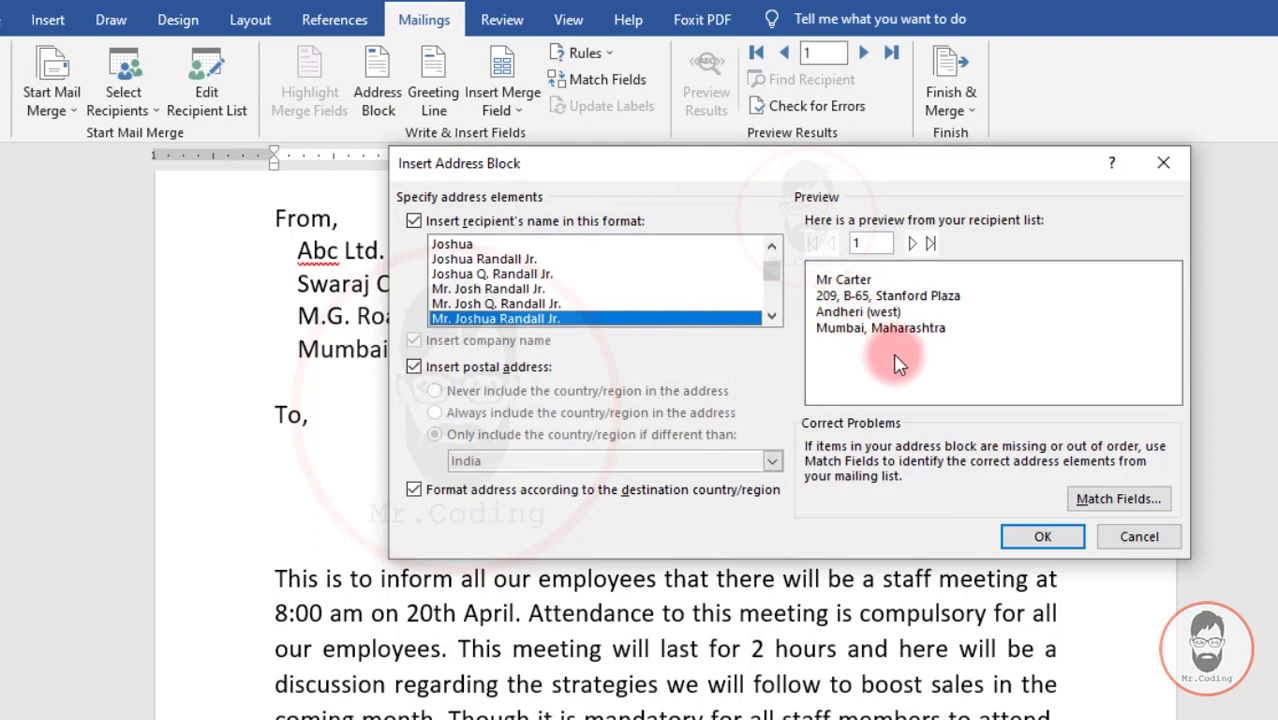
click(1140, 502)
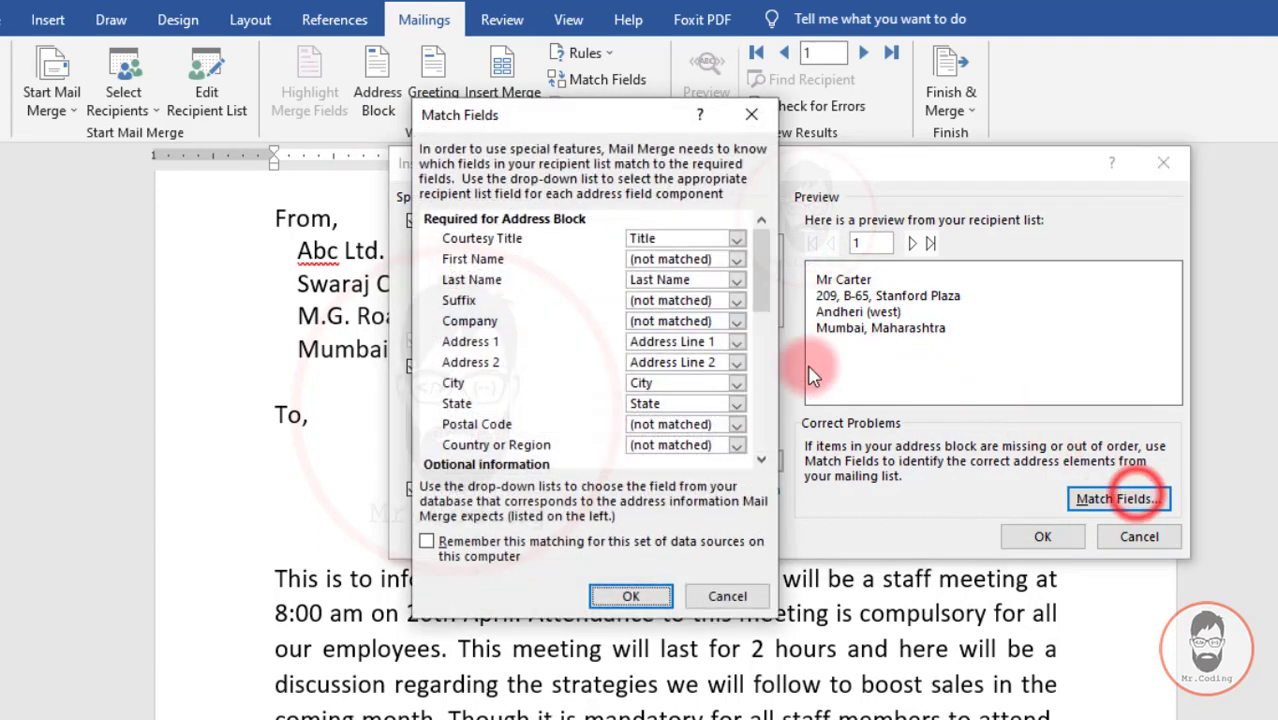
click(678, 260)
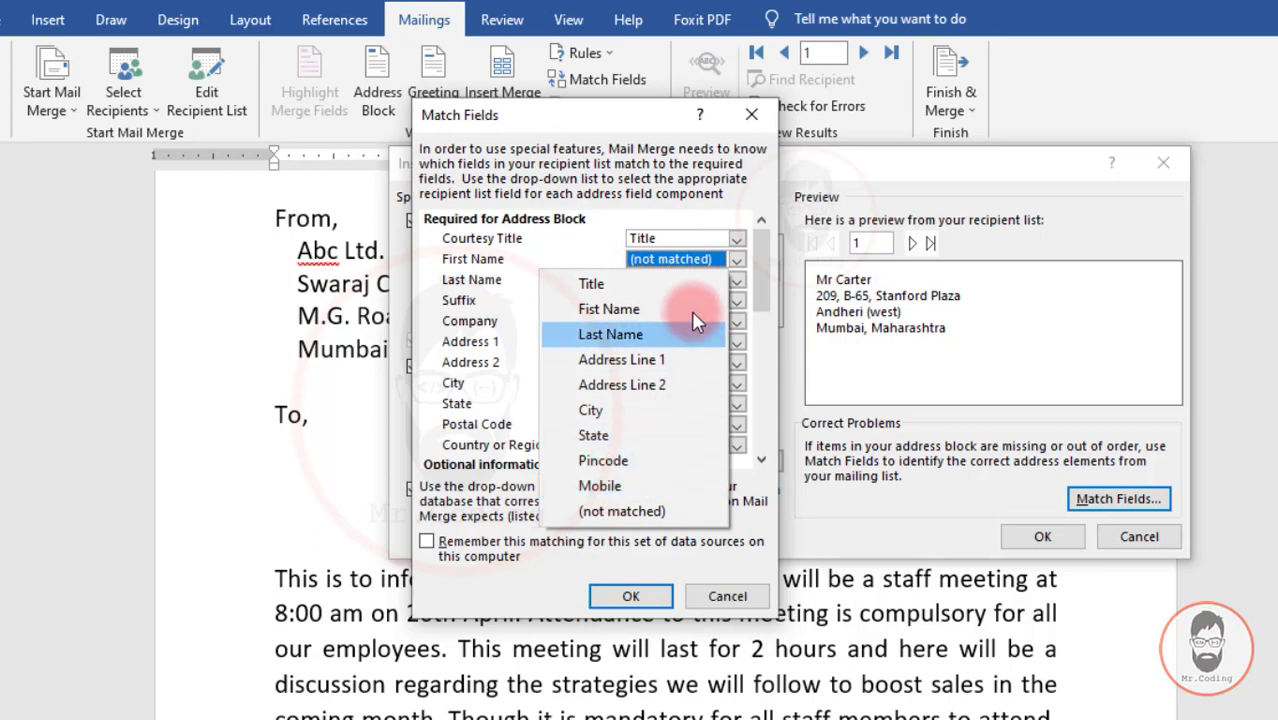
click(610, 313)
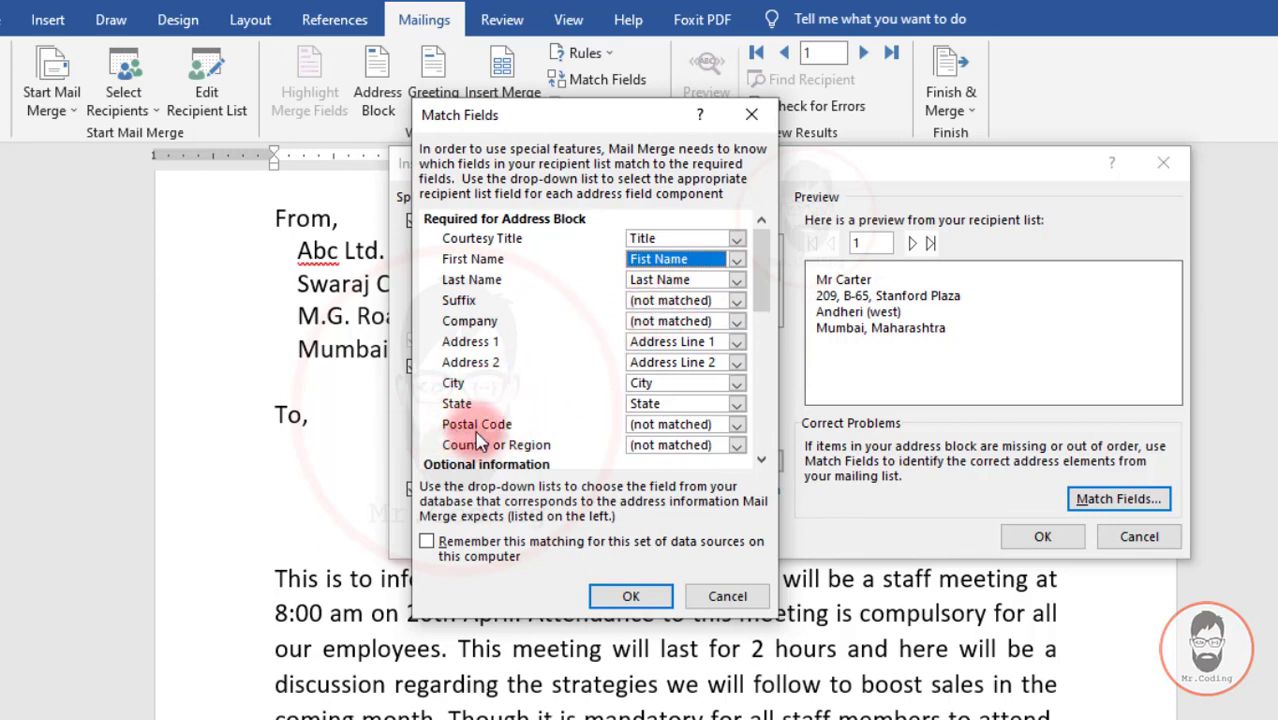
click(670, 428)
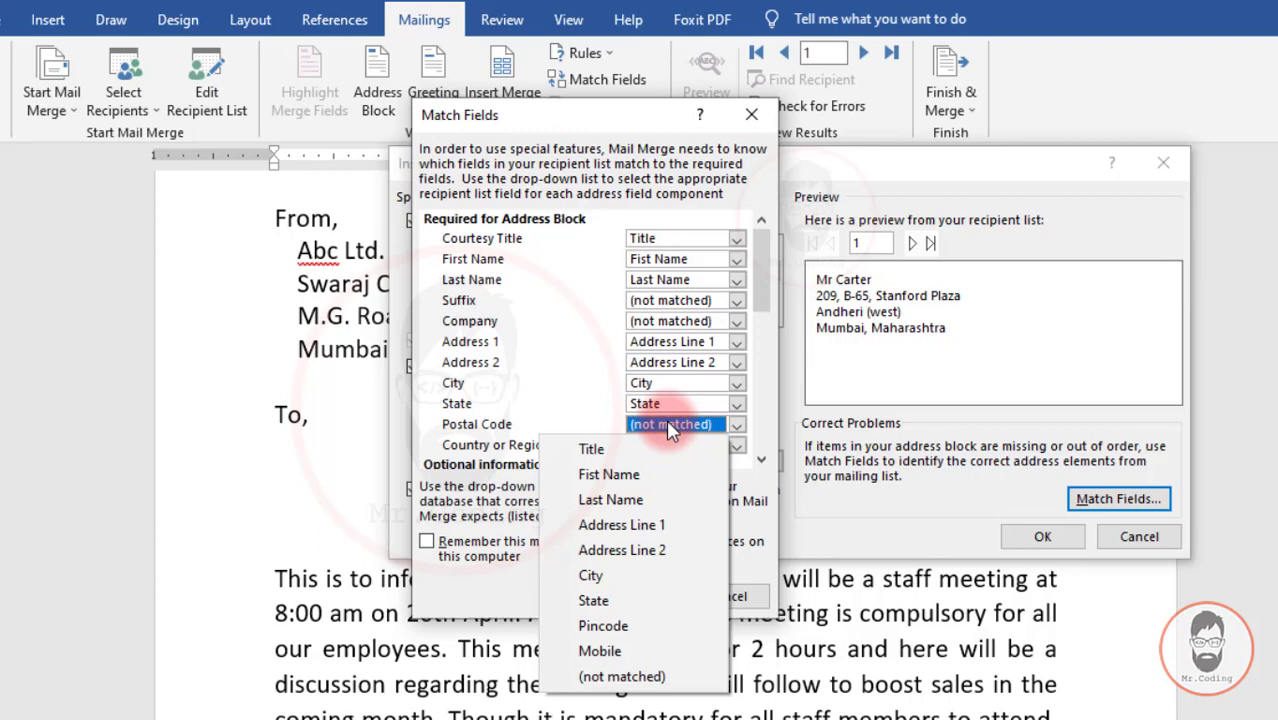
click(604, 626)
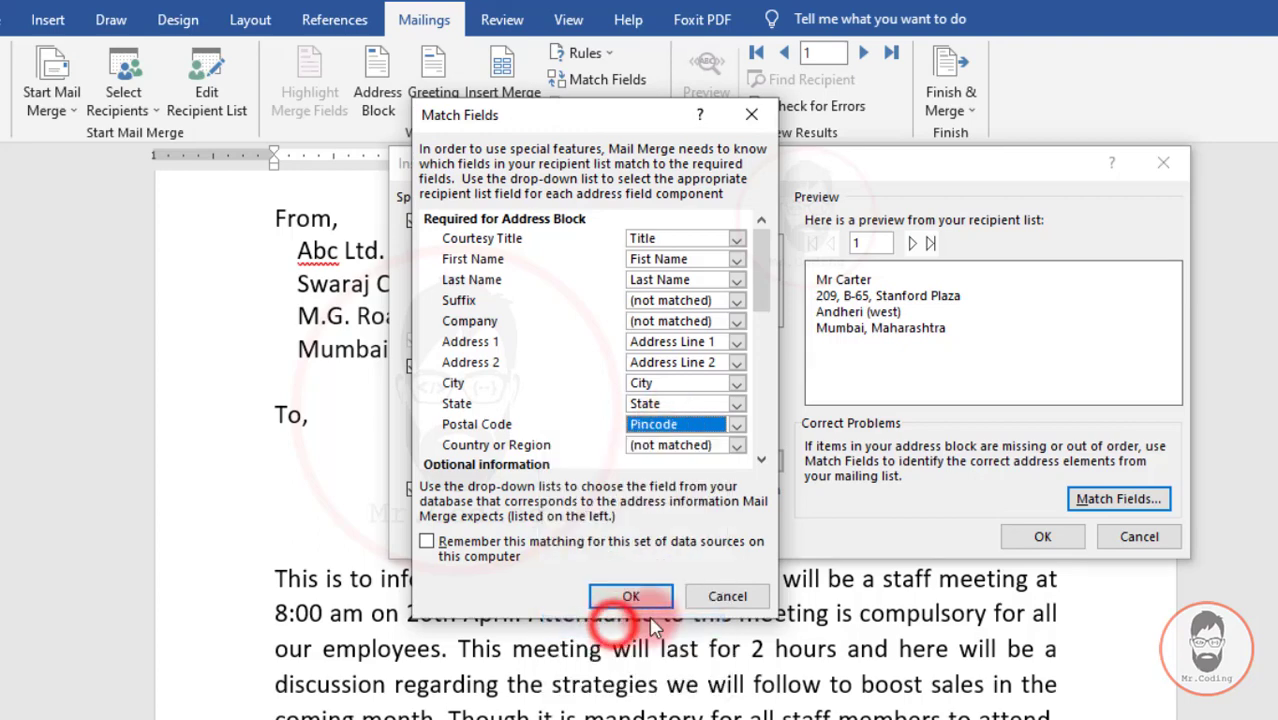
click(637, 598)
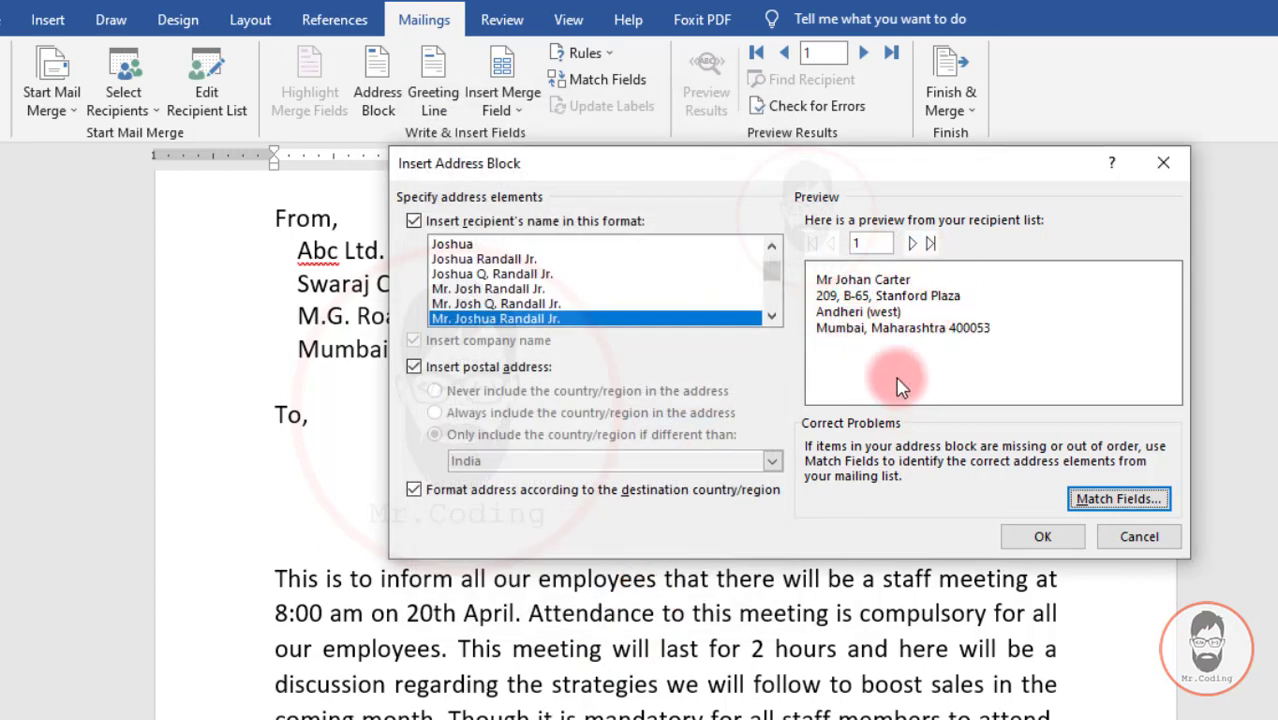
click(1040, 536)
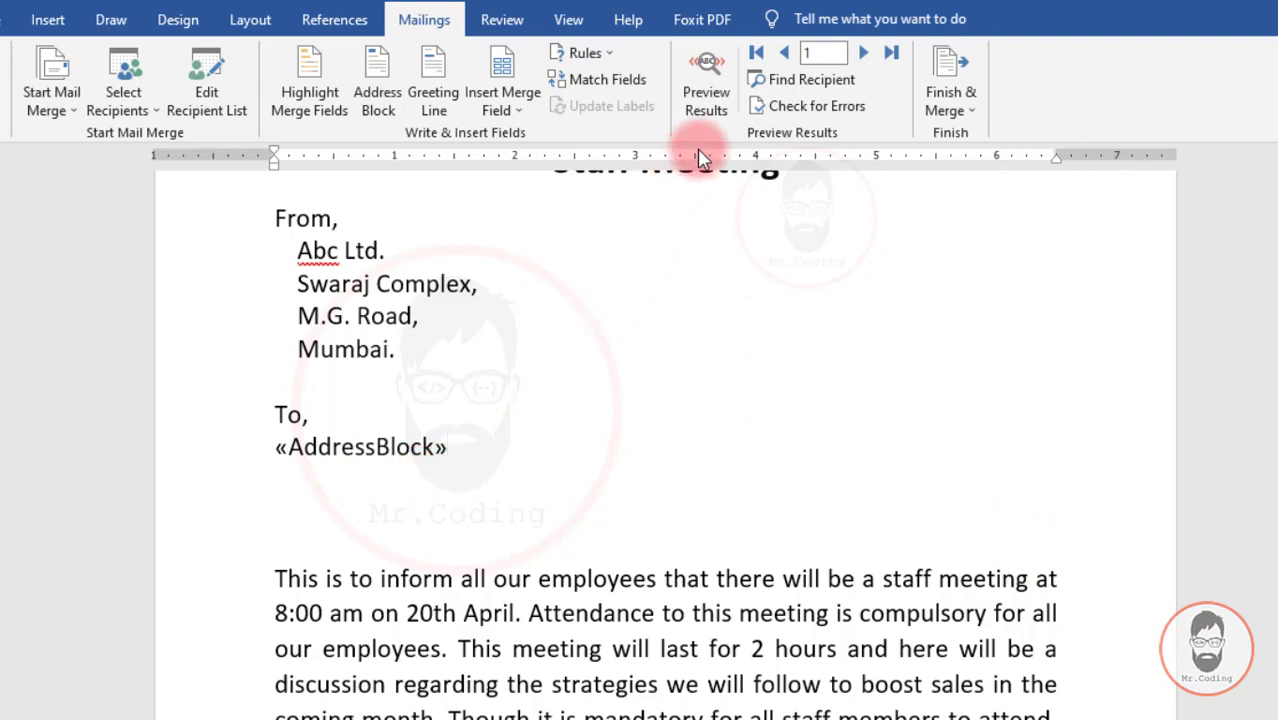
- Turn on Preview Results, view the next recipient, then return to the first recipient
click(712, 88)
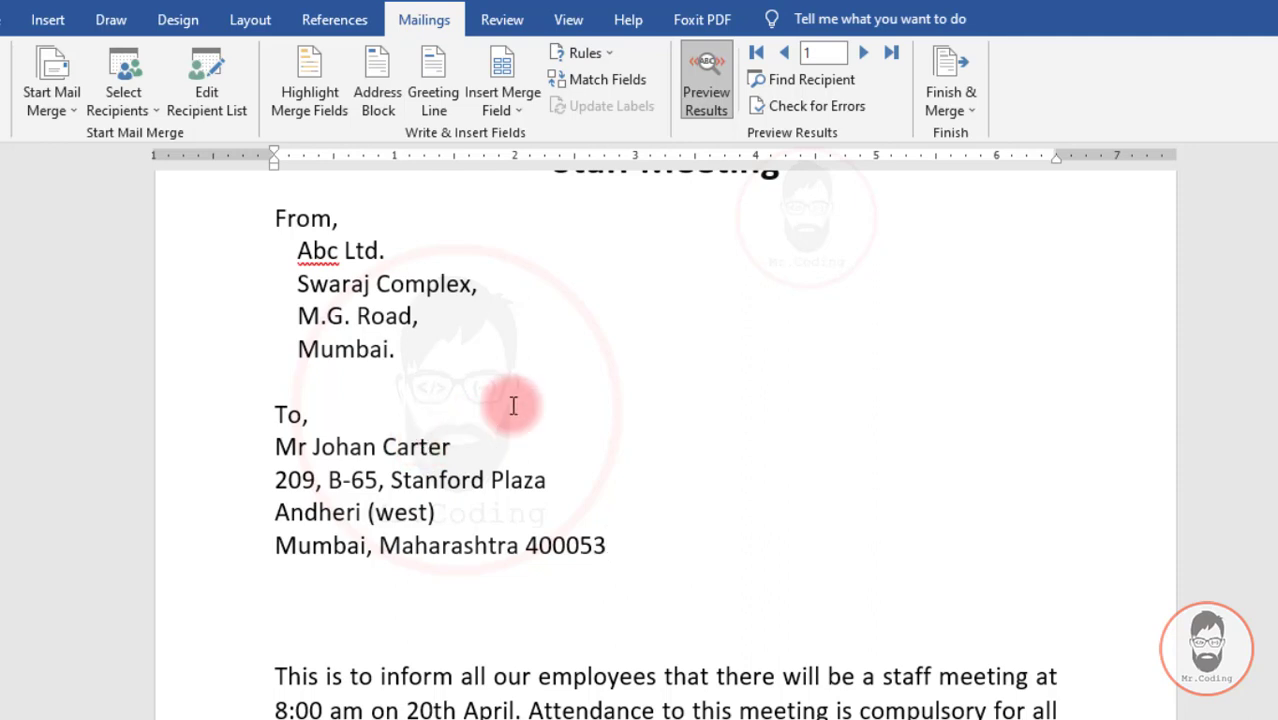
click(864, 54)
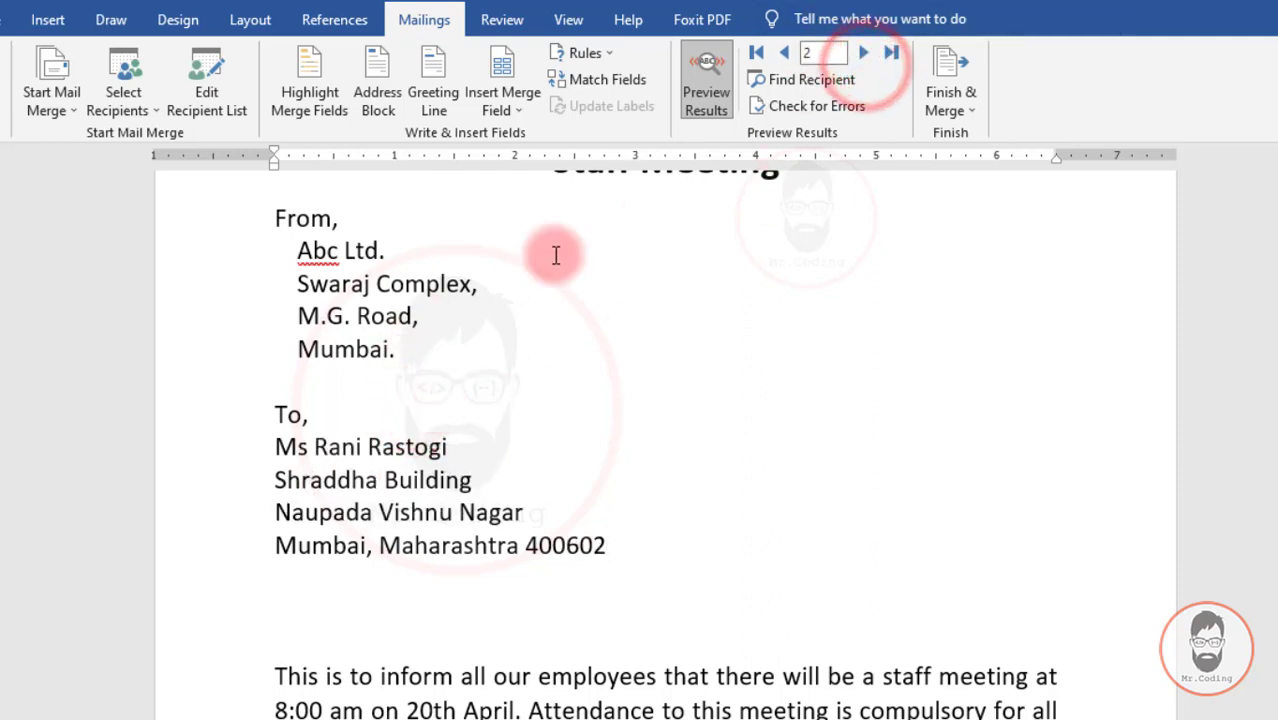
click(756, 52)
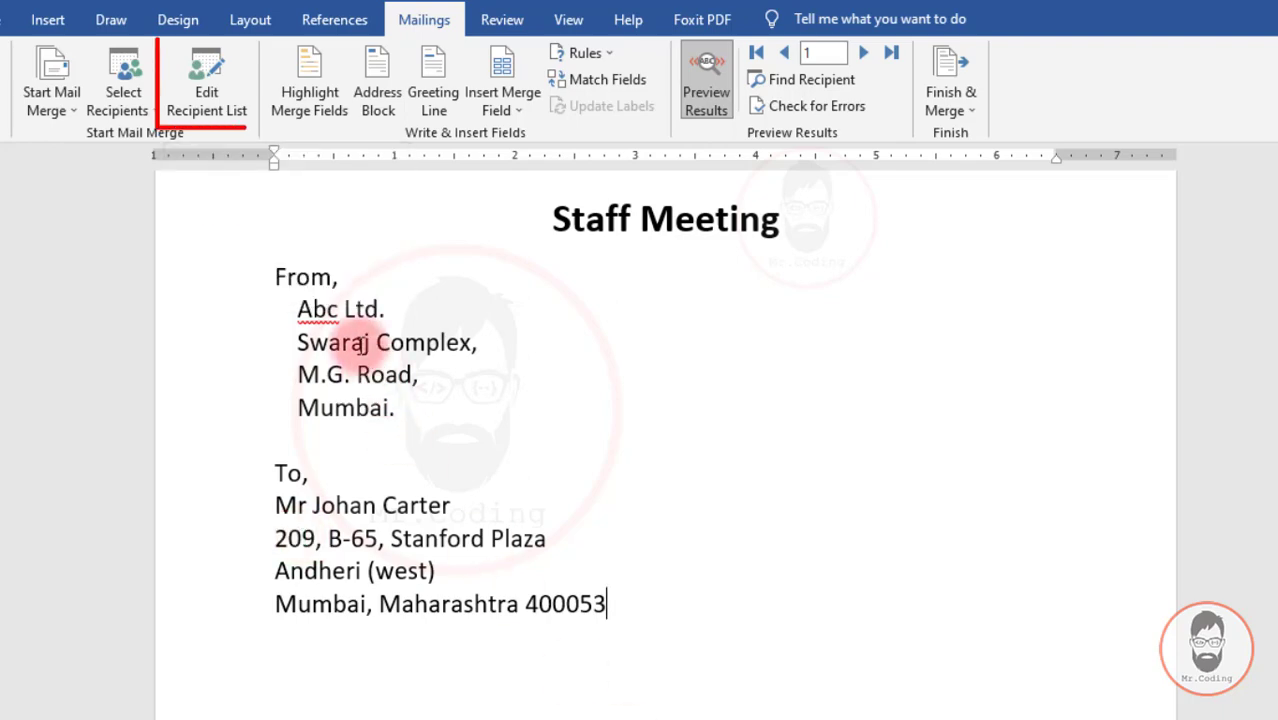
- In the recipient list, uncheck the second, fifth and one further contact
click(224, 78)
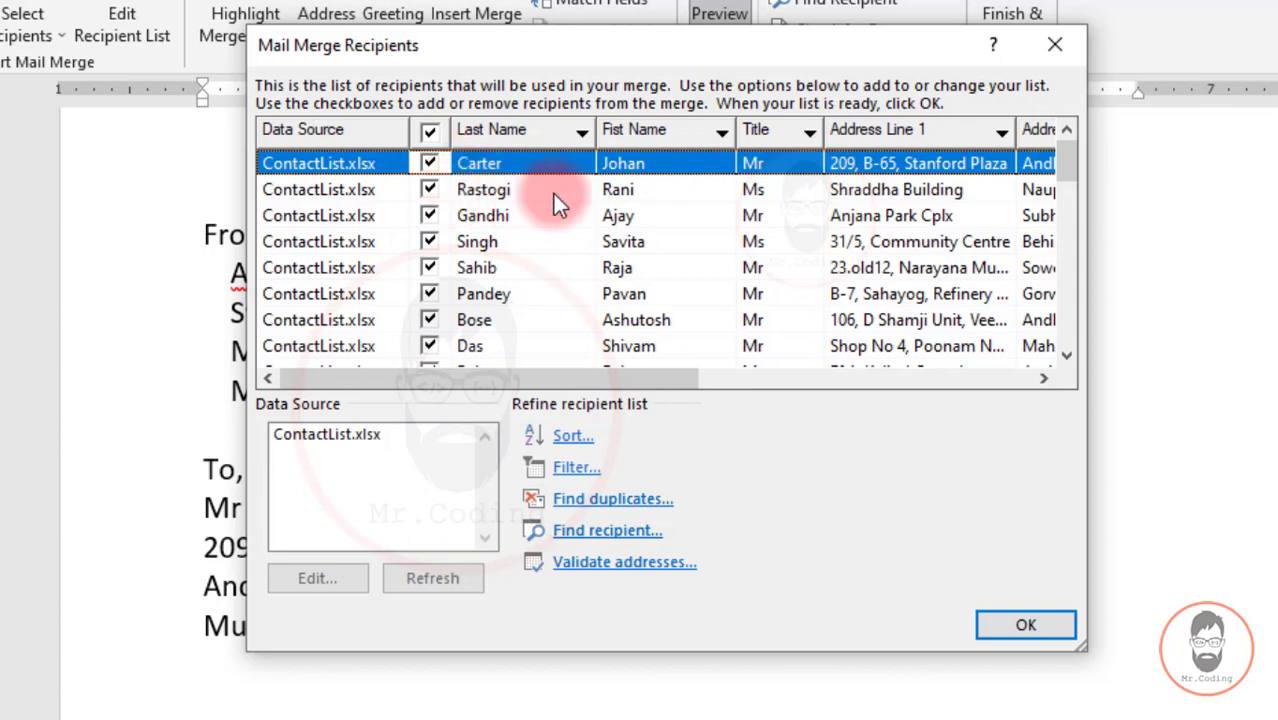
click(428, 189)
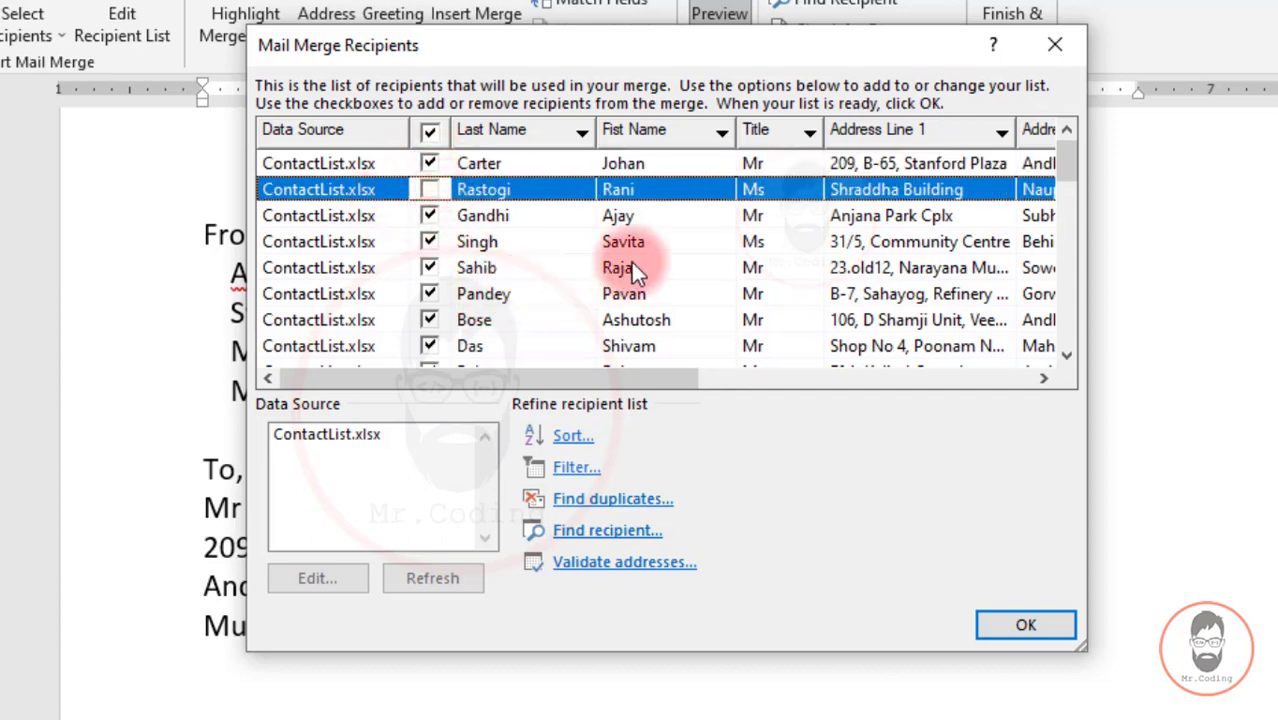
click(428, 268)
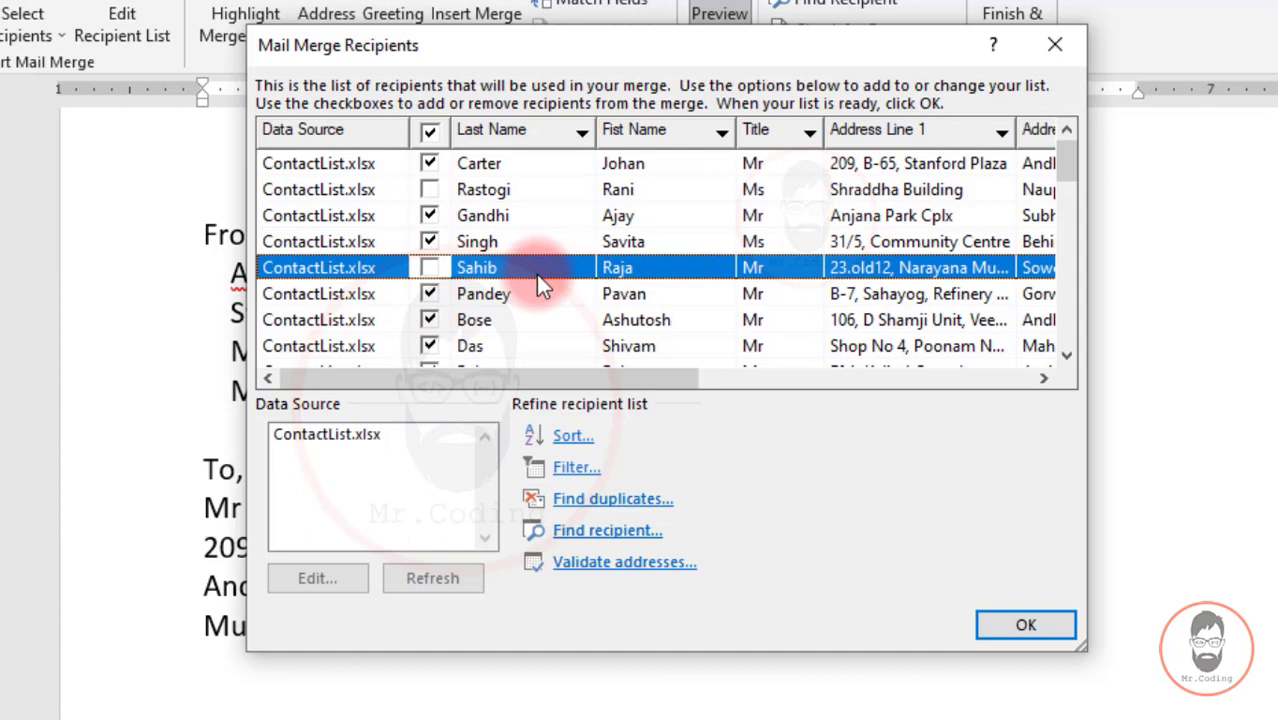
scroll(536, 274, down, 1)
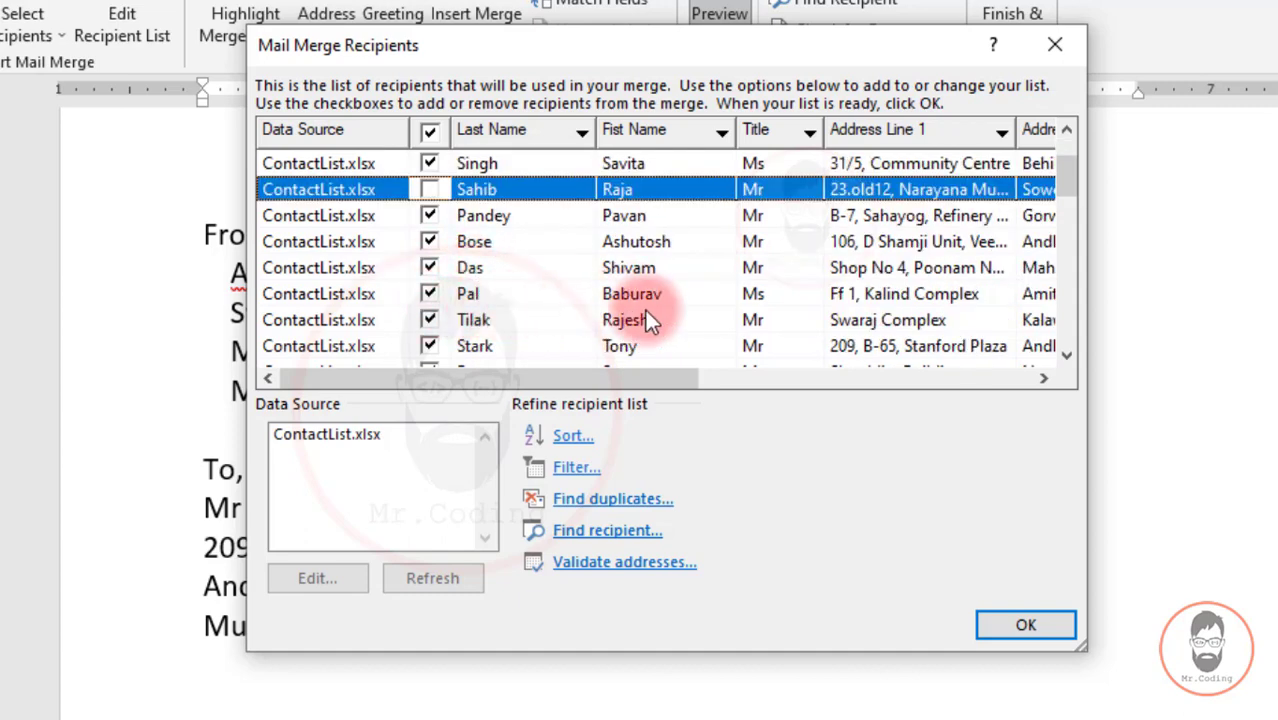
click(429, 292)
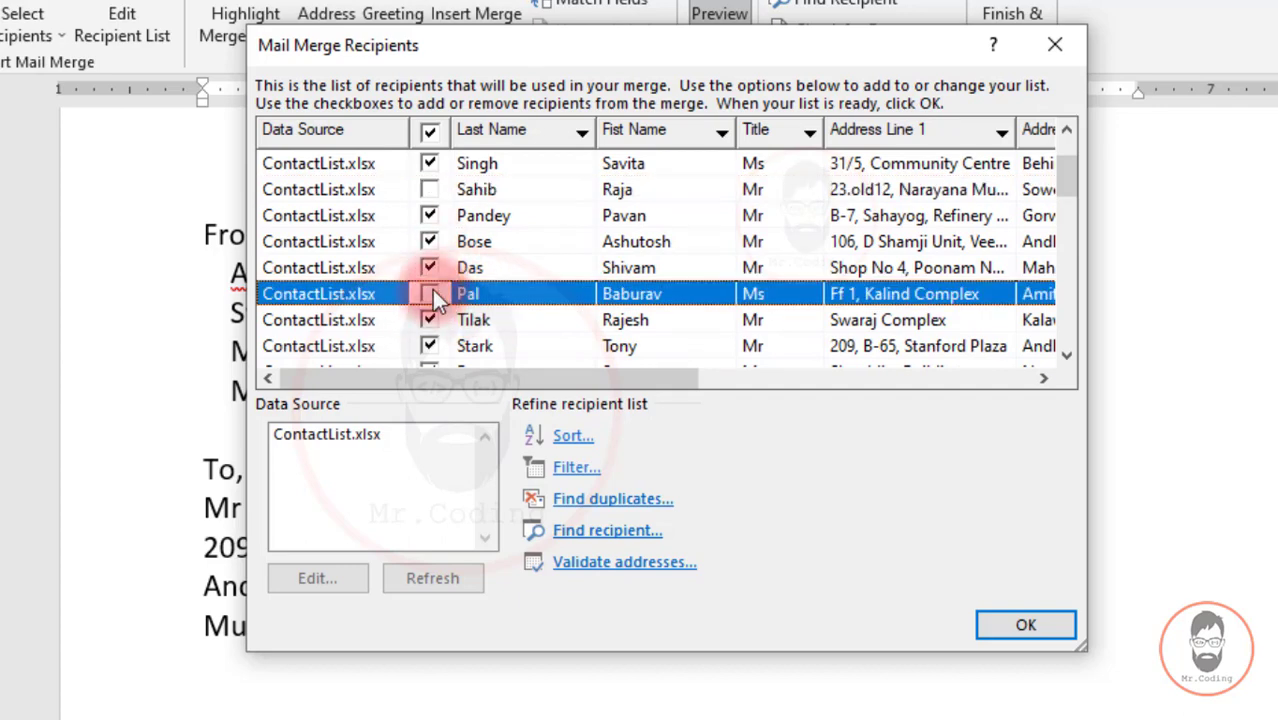
scroll(432, 290, up, 1)
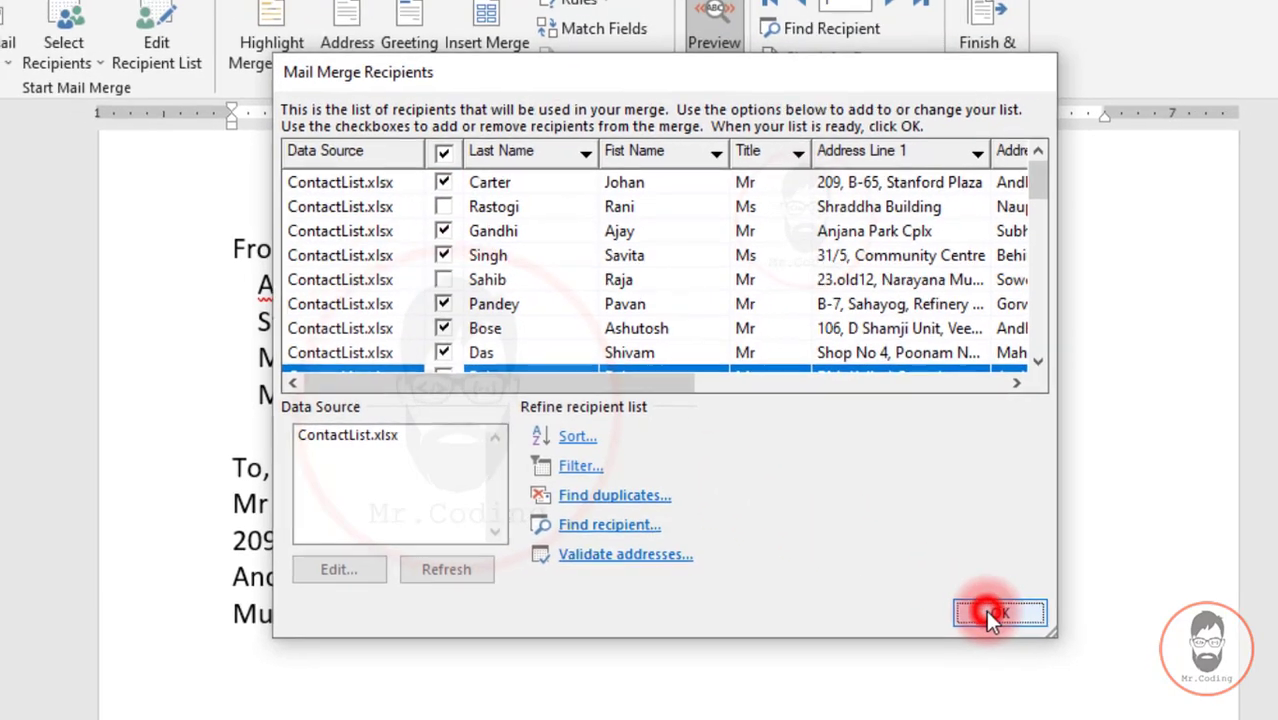
- Close the recipient list and browse previews from the first record forward to record 3
click(1010, 622)
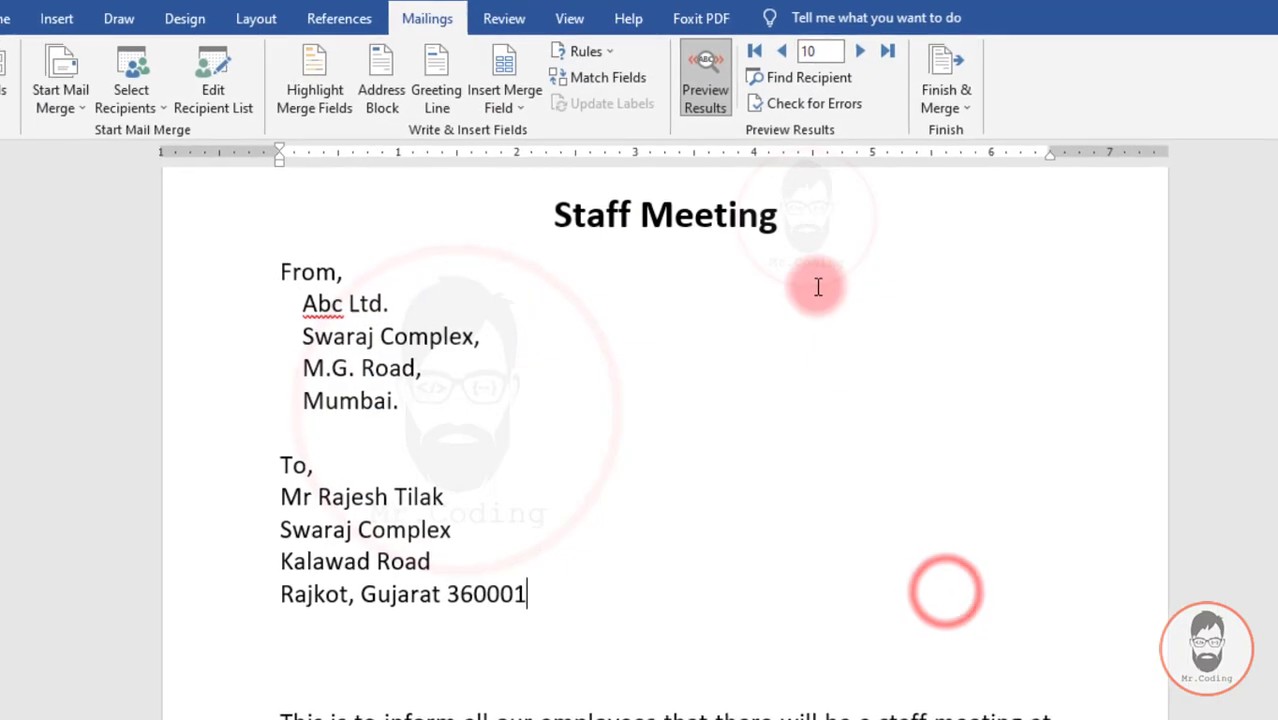
click(755, 52)
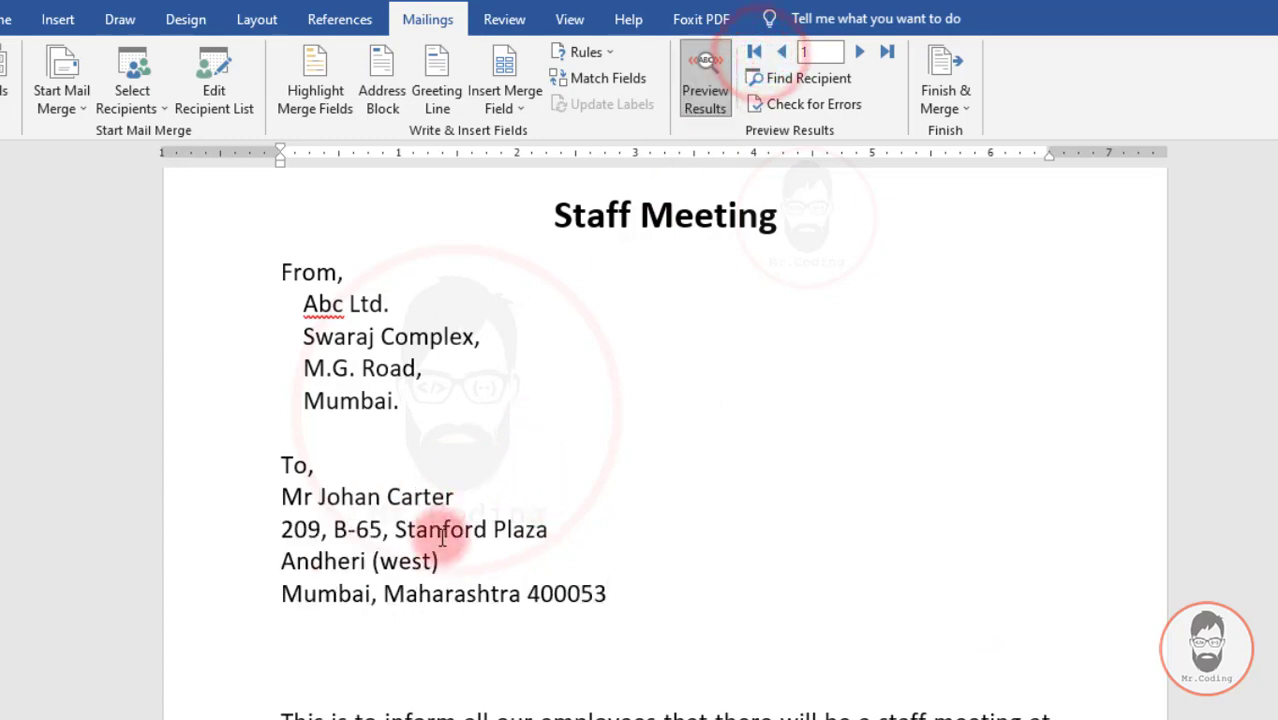
click(863, 55)
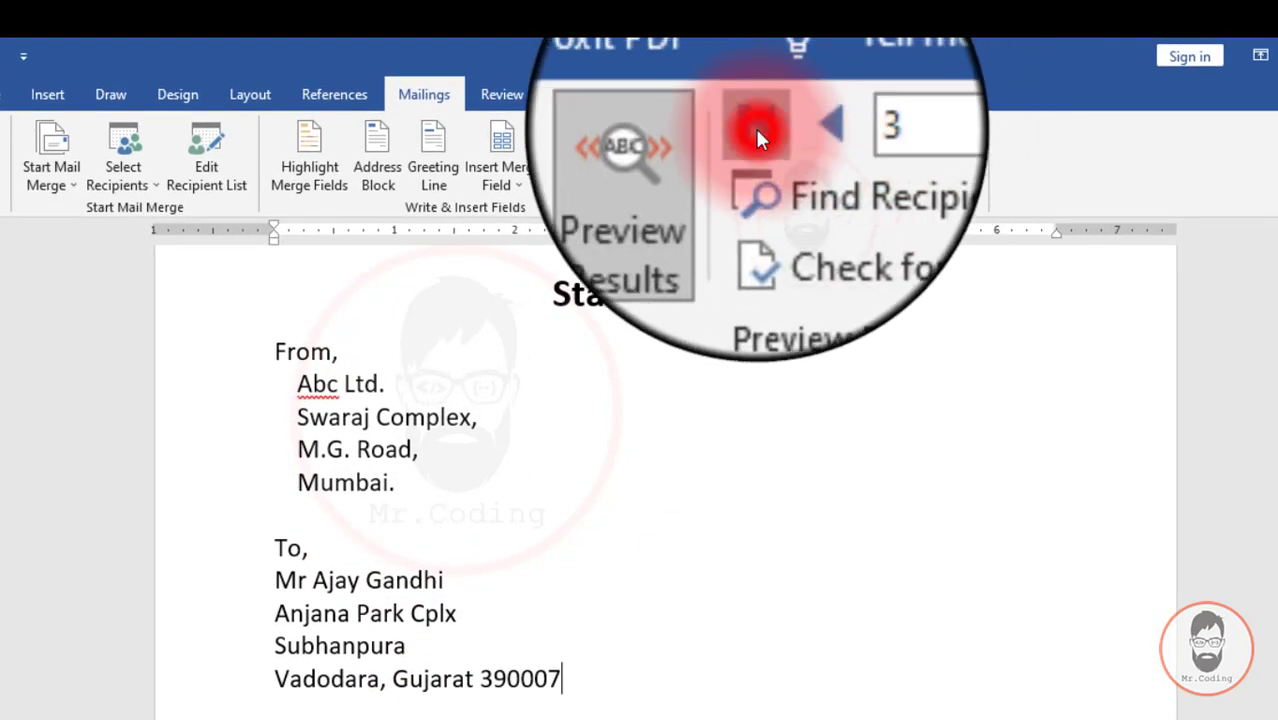
click(752, 126)
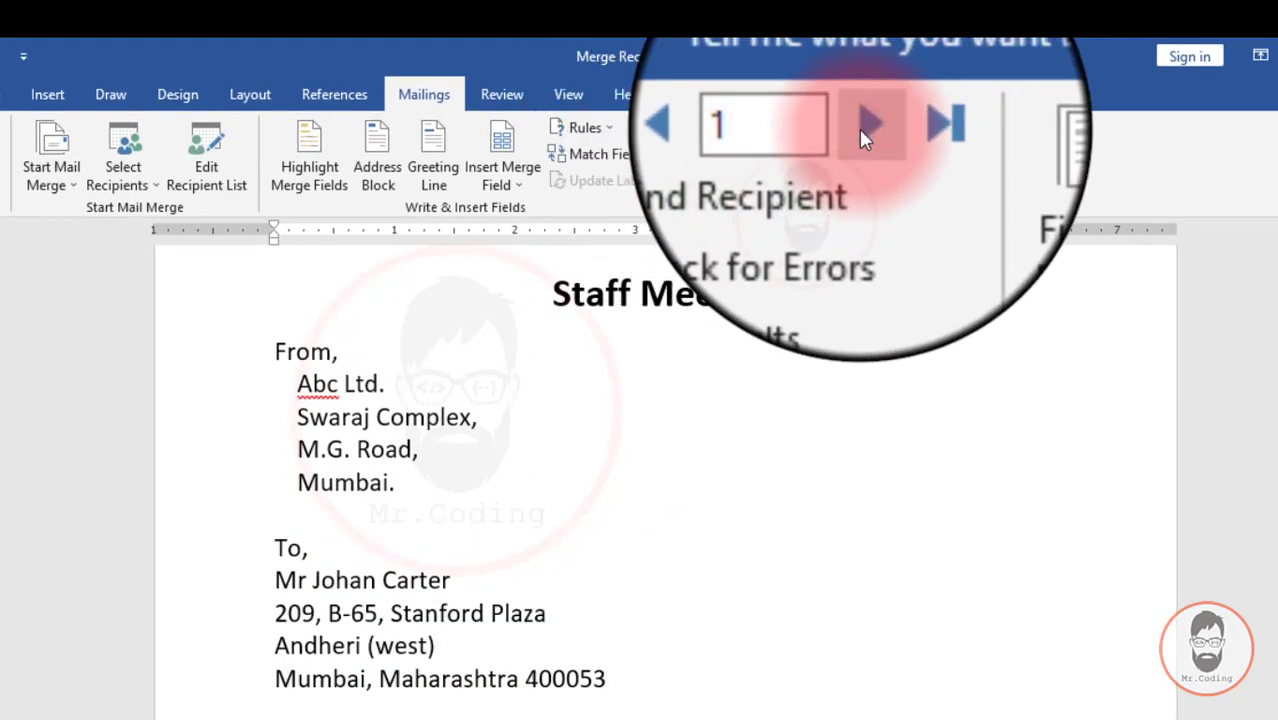
double_click(861, 126)
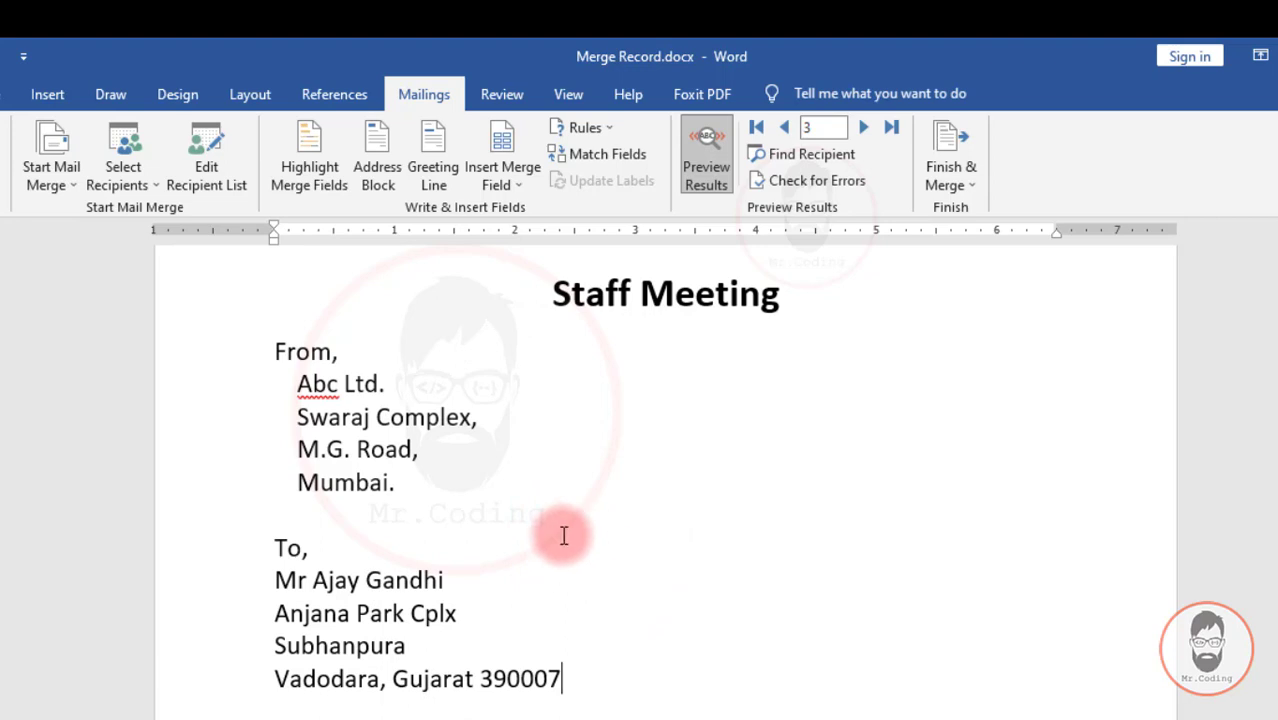
click(215, 159)
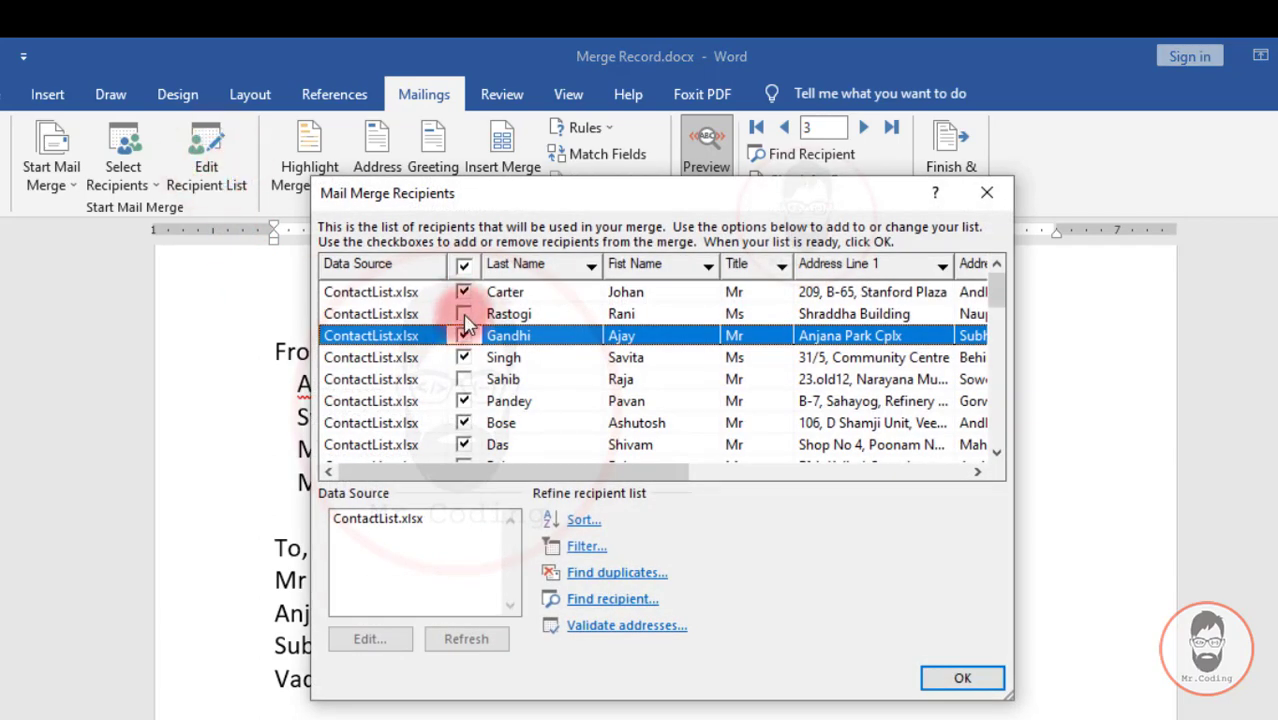
click(990, 190)
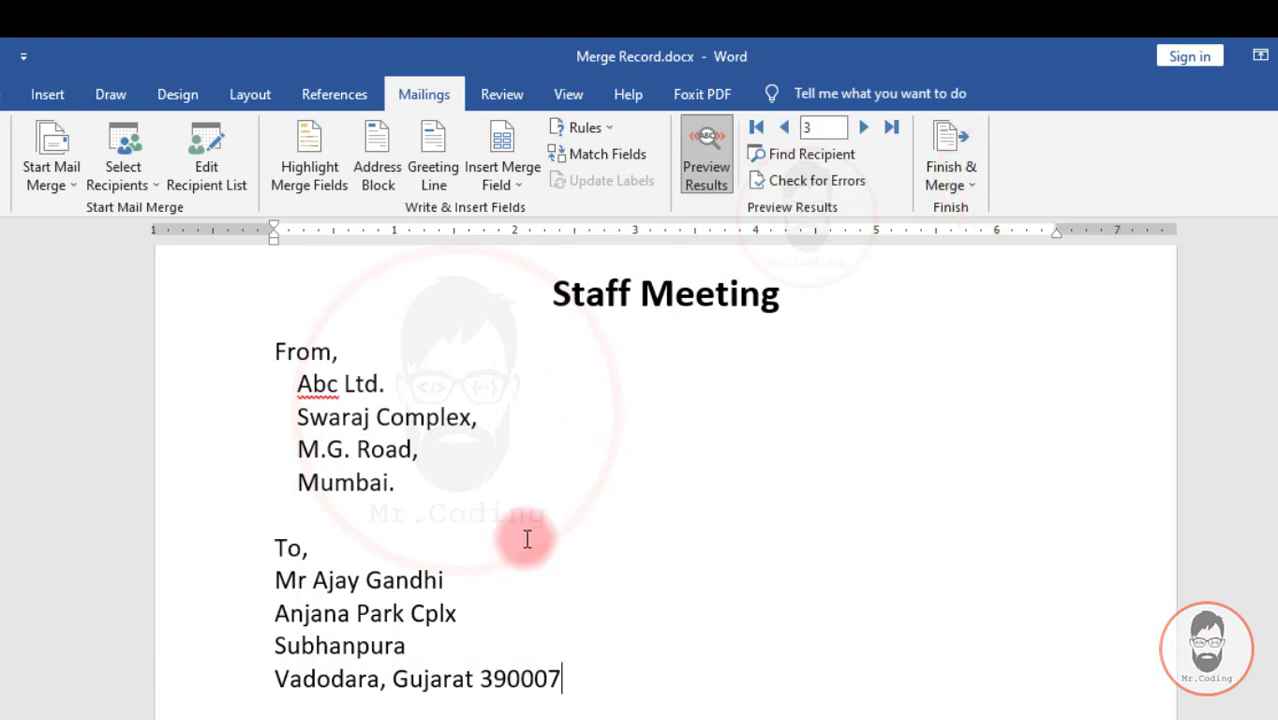
drag(272, 580, 379, 649)
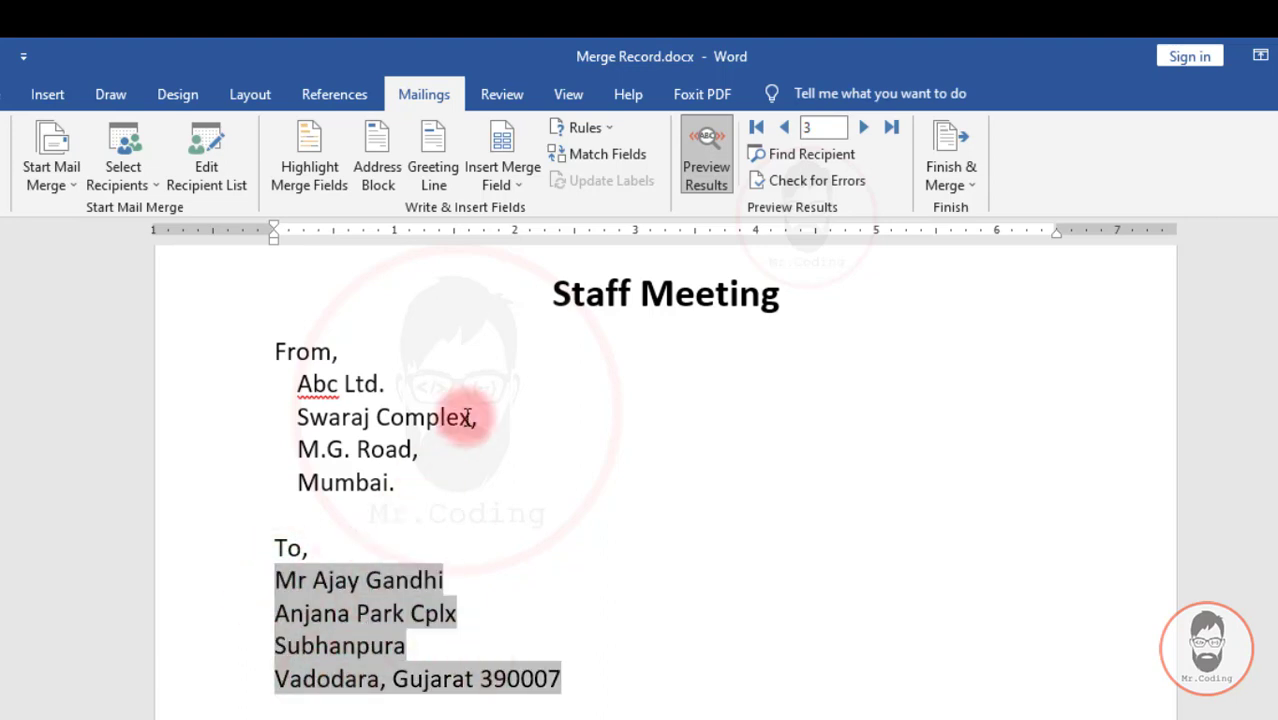
click(588, 127)
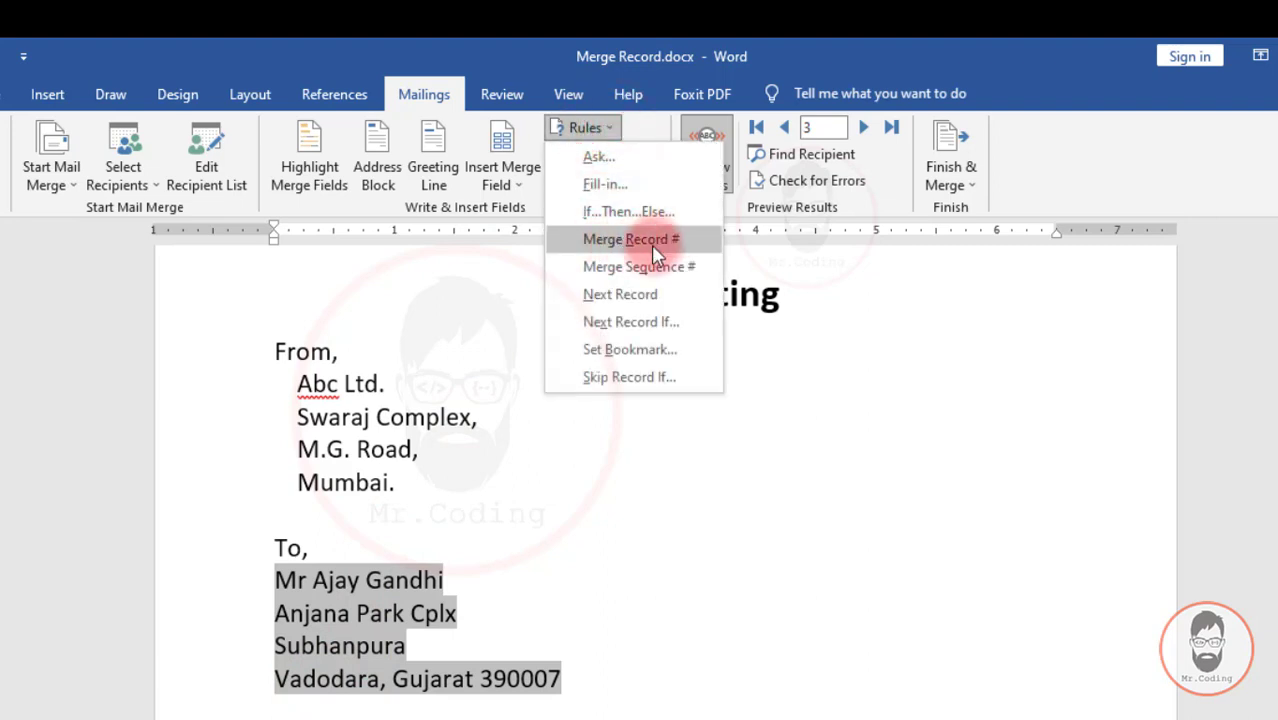
click(631, 240)
click(551, 360)
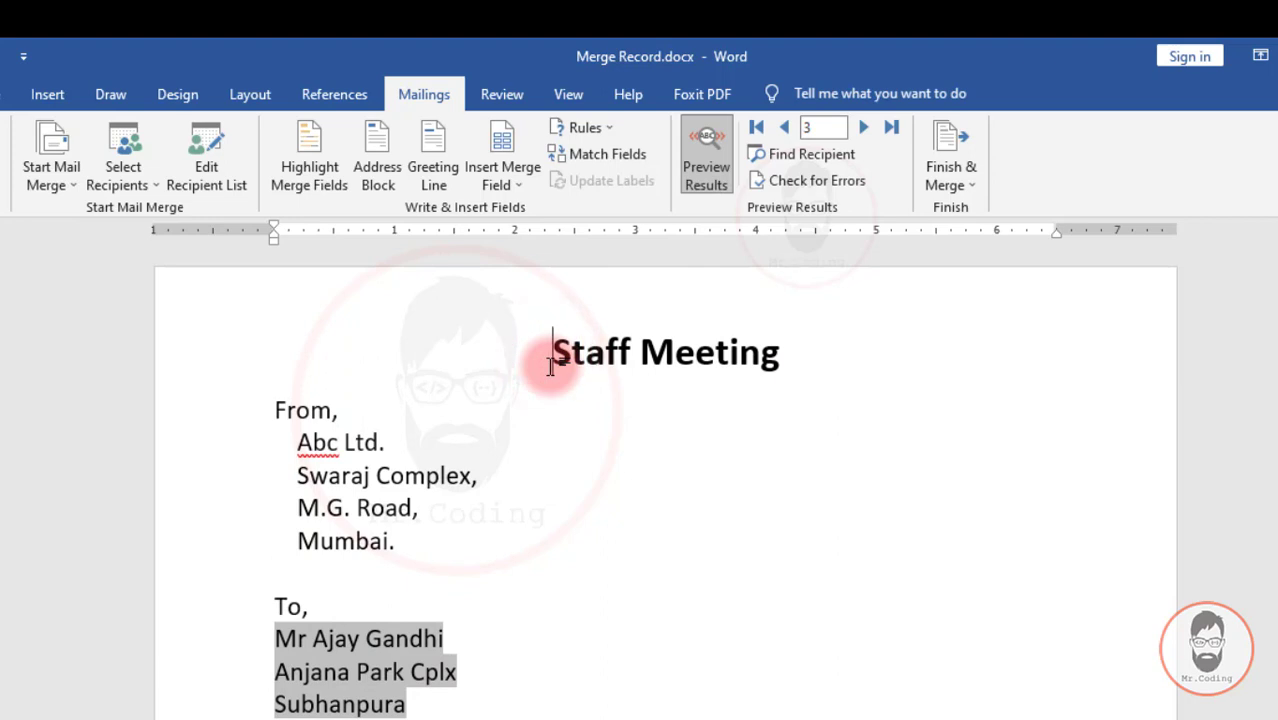
- Add a right-aligned blank line above the heading and type 'Record Number :' on it
key(Return)
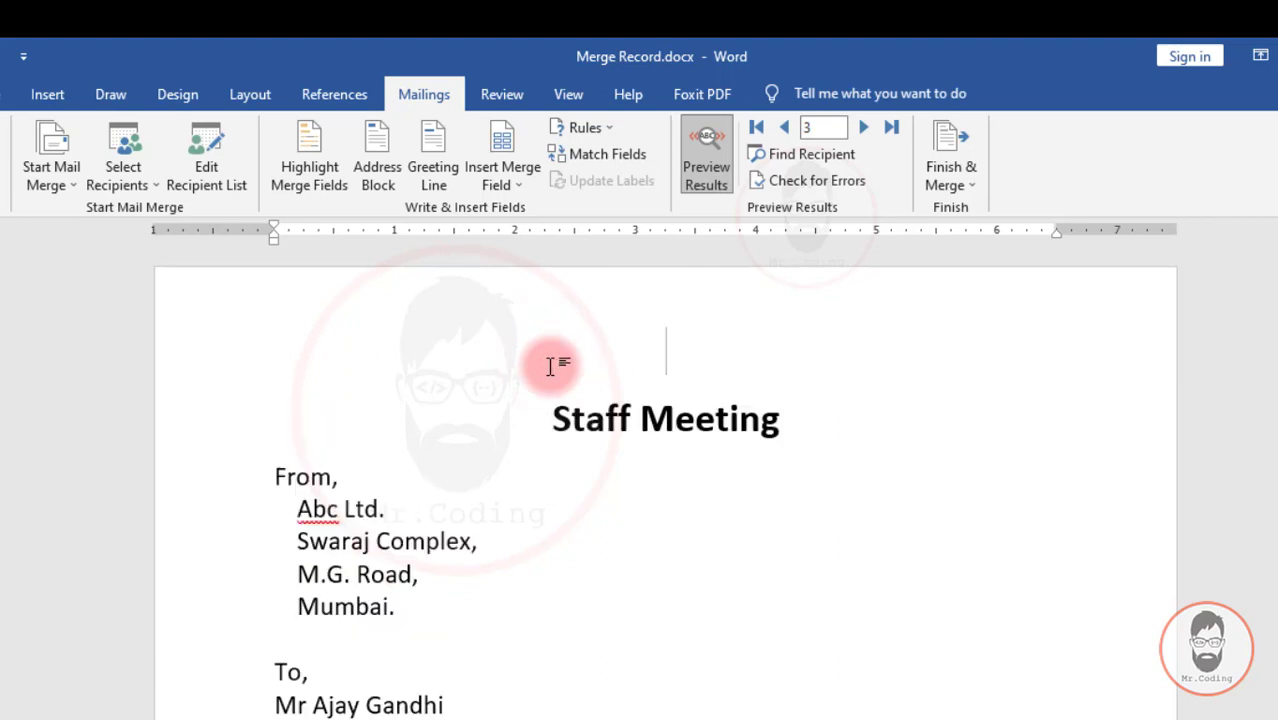
click(8, 96)
click(484, 171)
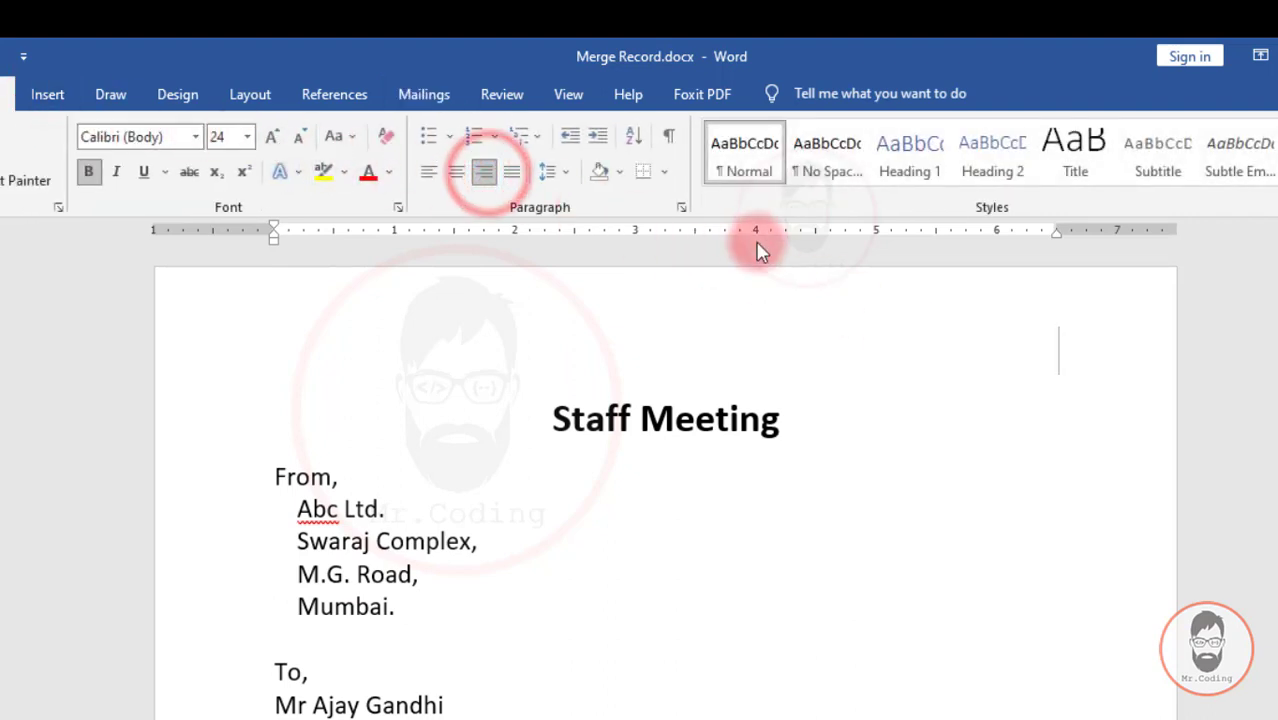
click(424, 94)
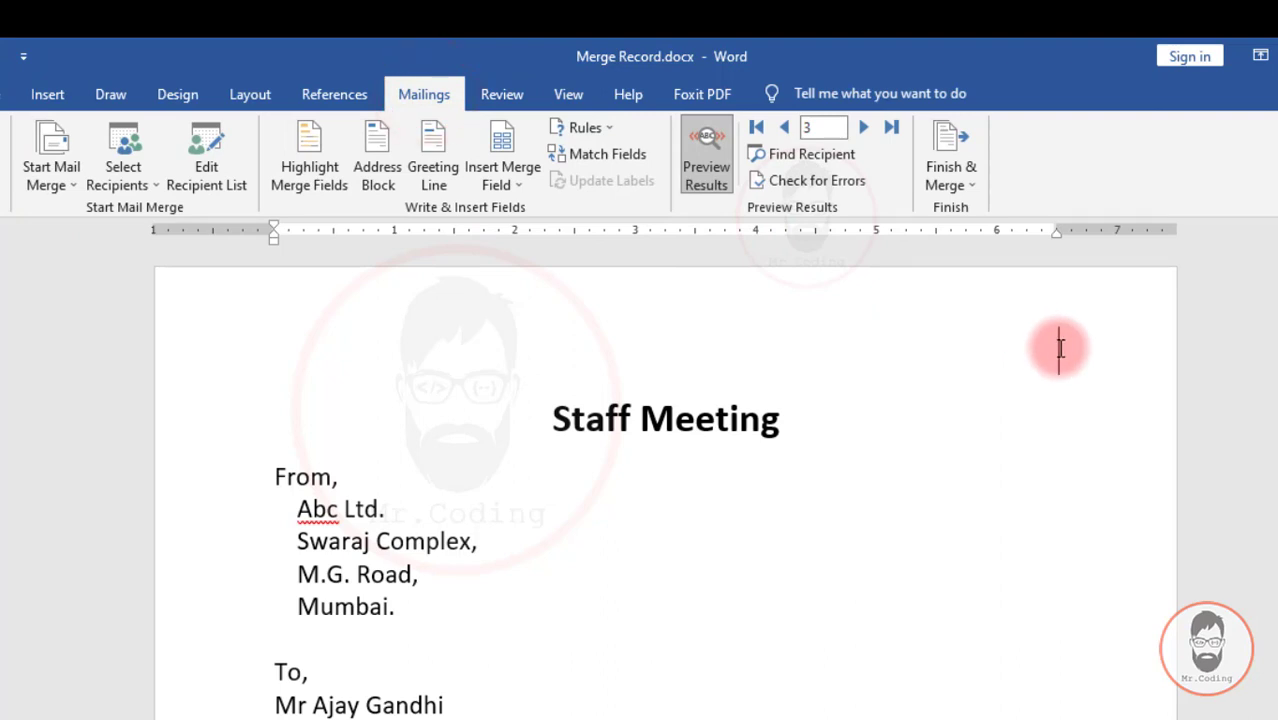
text(Record Number)
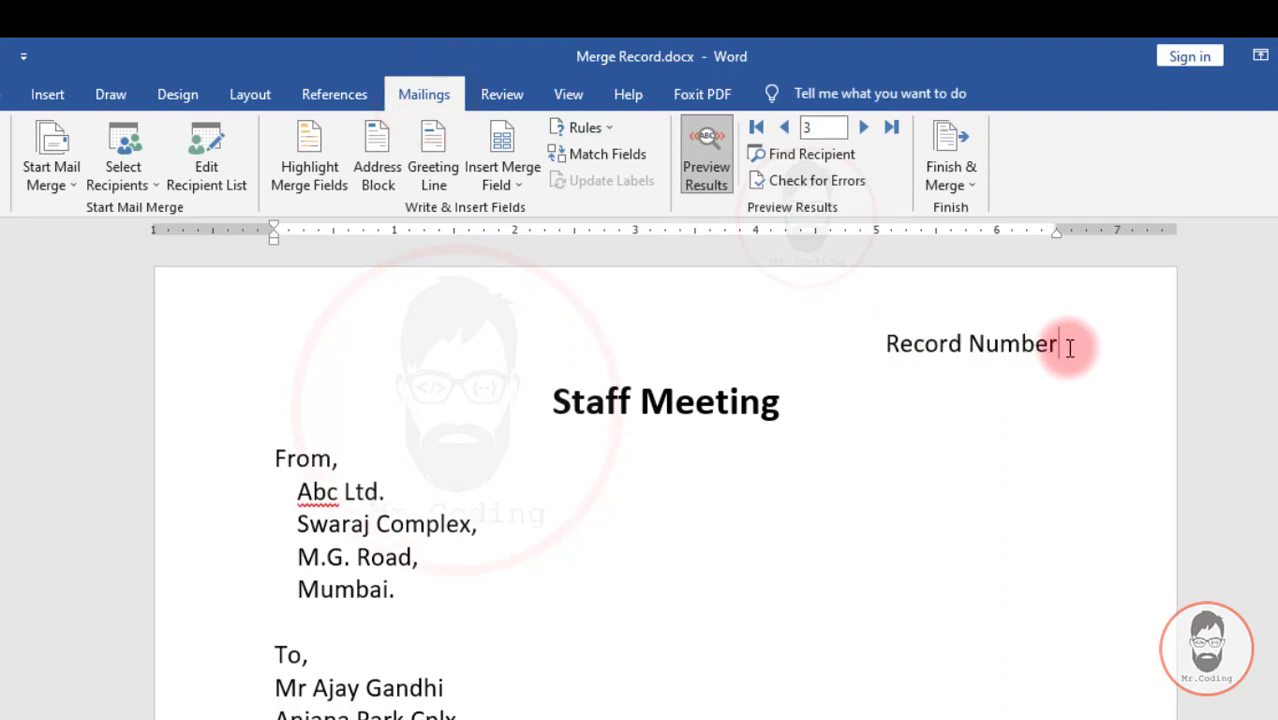
text( :)
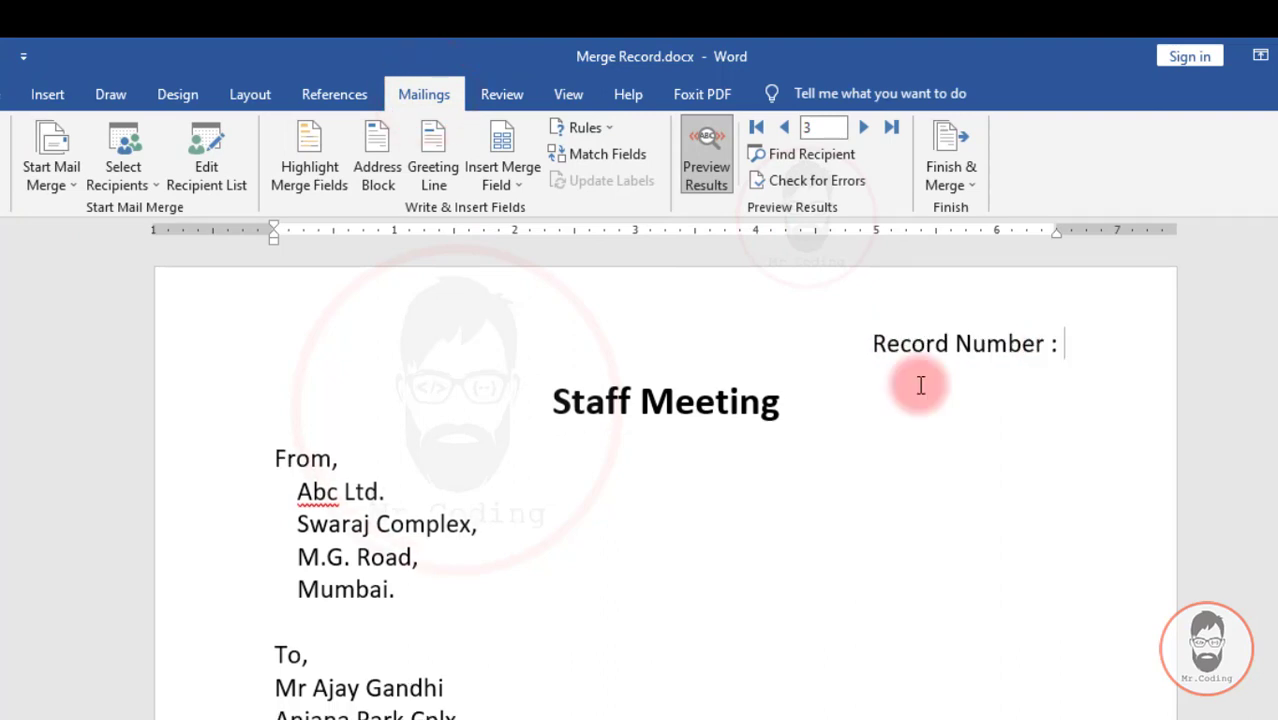
- With previews off, add Rules > Merge Record # after the label, then preview again and reopen recipients
click(708, 172)
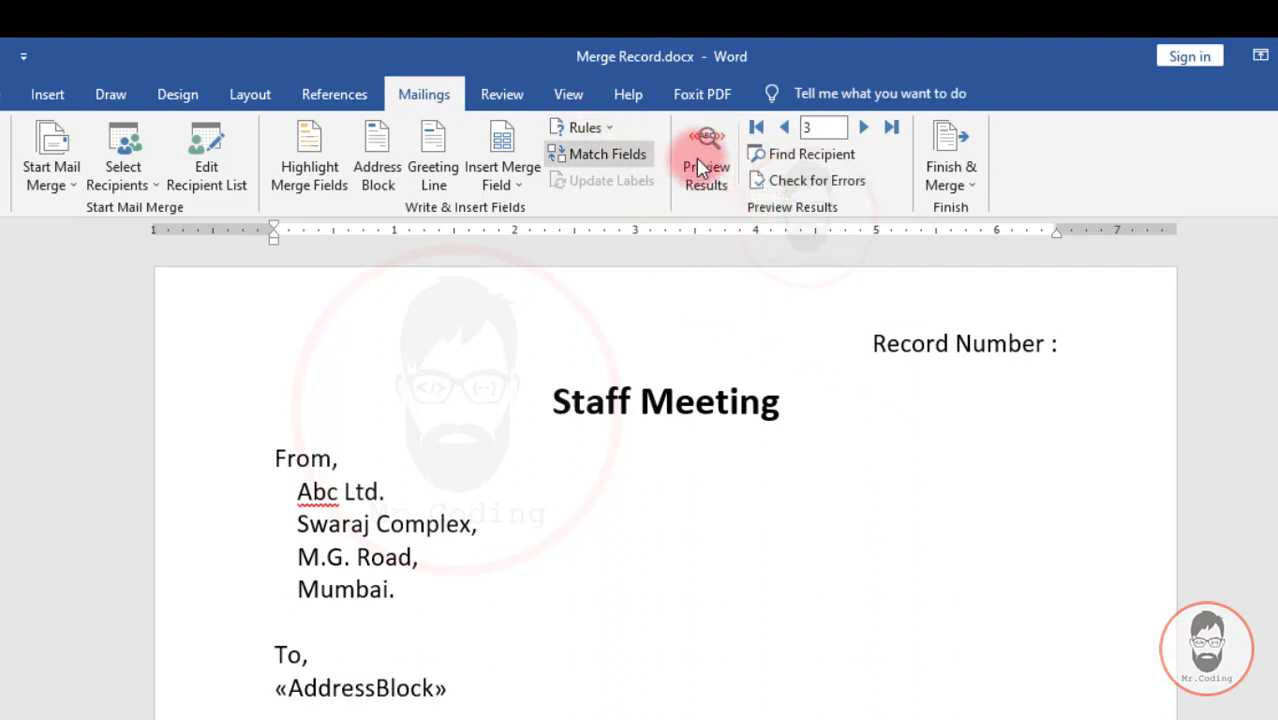
click(606, 128)
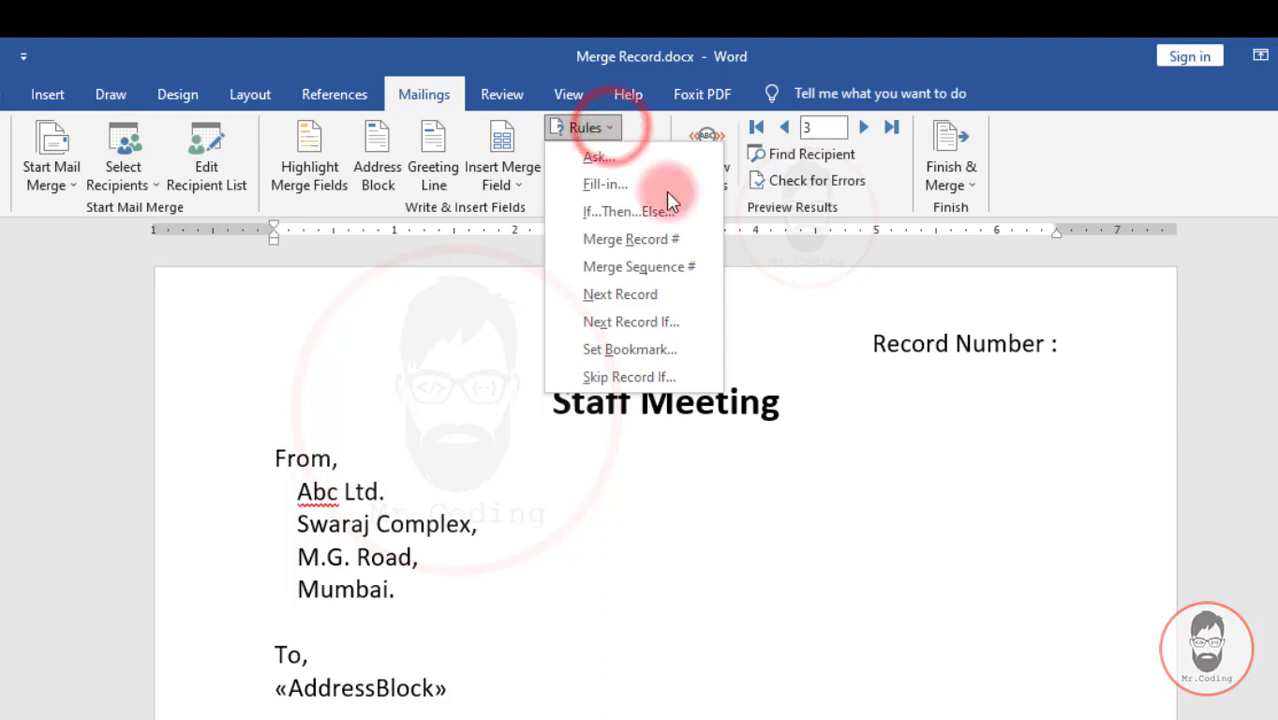
click(631, 240)
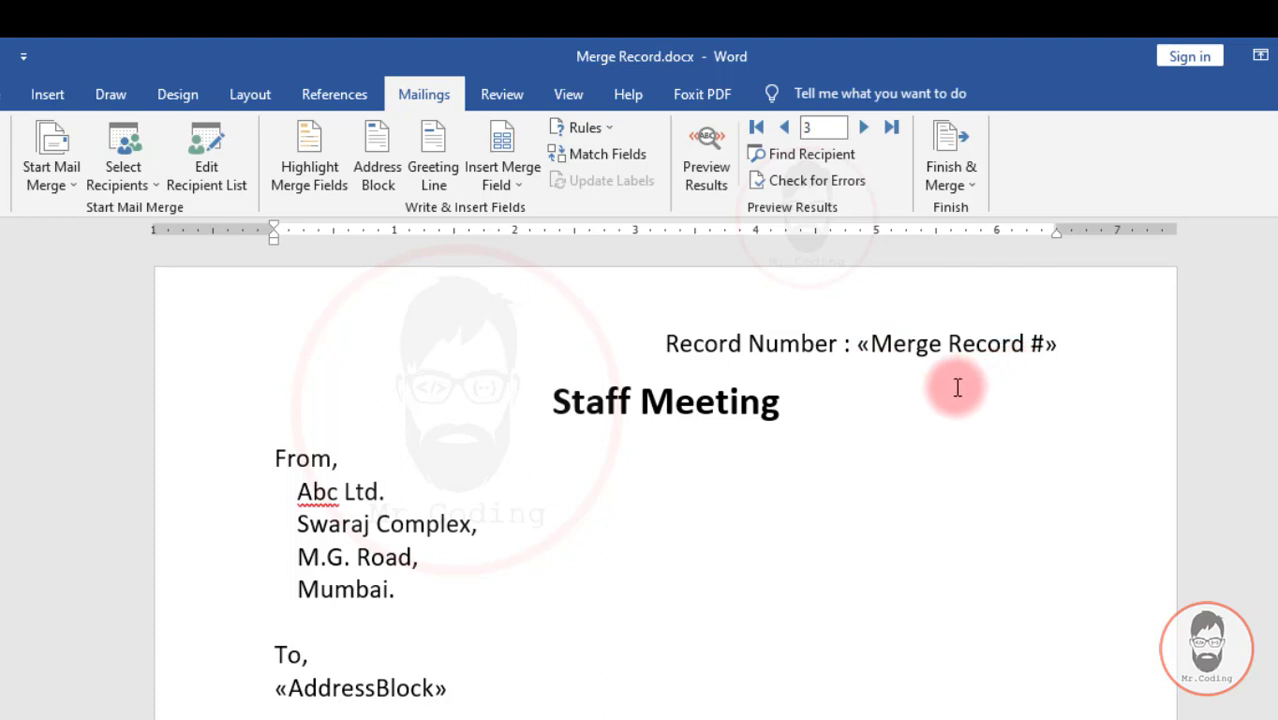
click(707, 155)
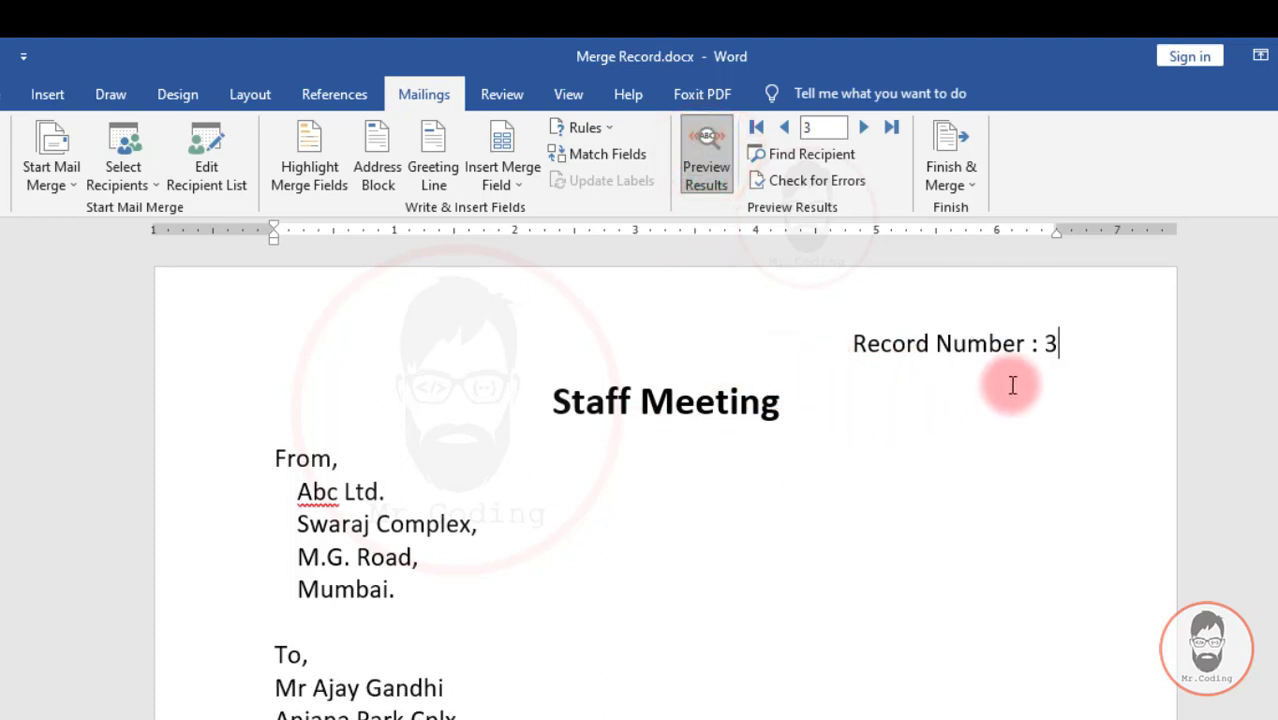
click(218, 195)
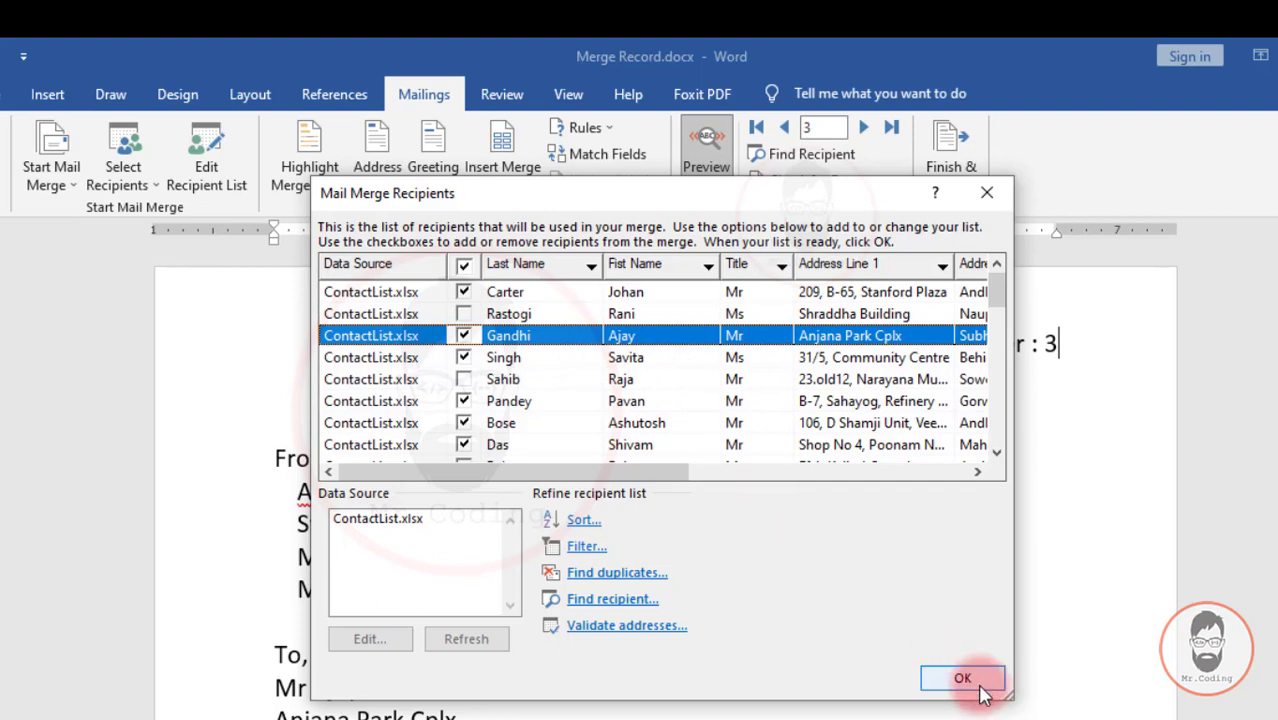
- Close the recipient list and advance the preview to record 6
click(980, 688)
click(860, 127)
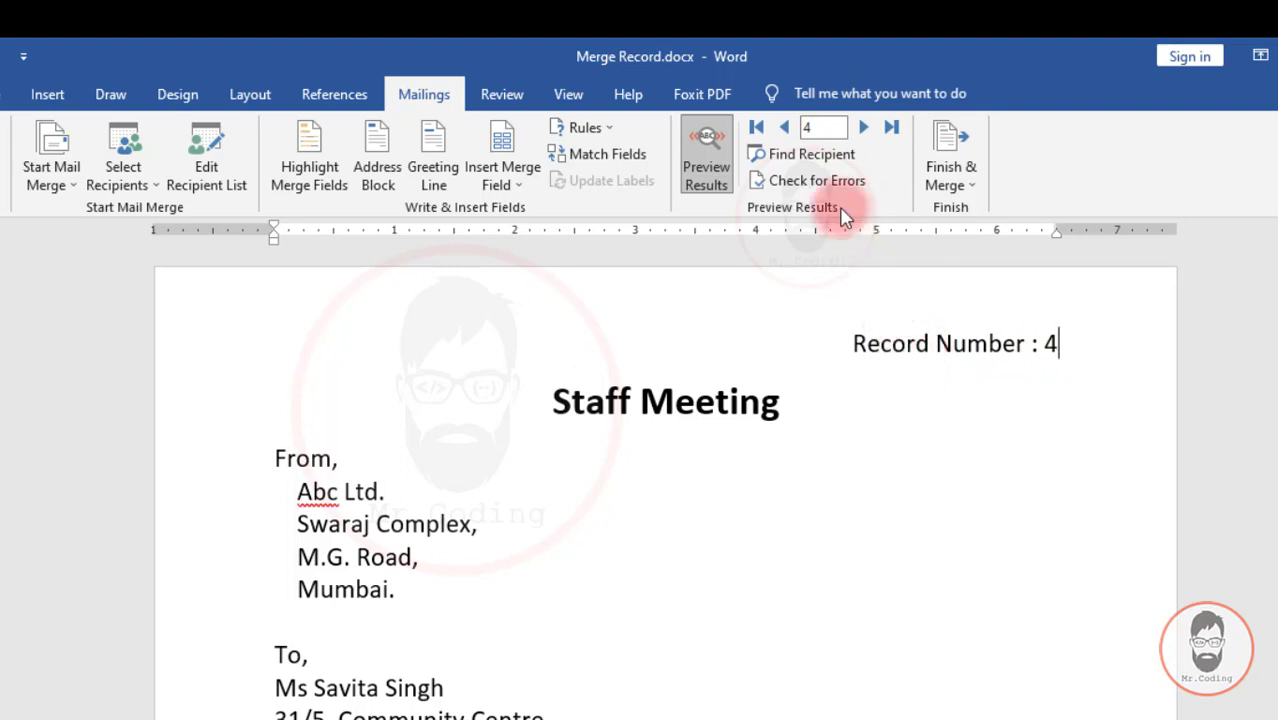
double_click(861, 129)
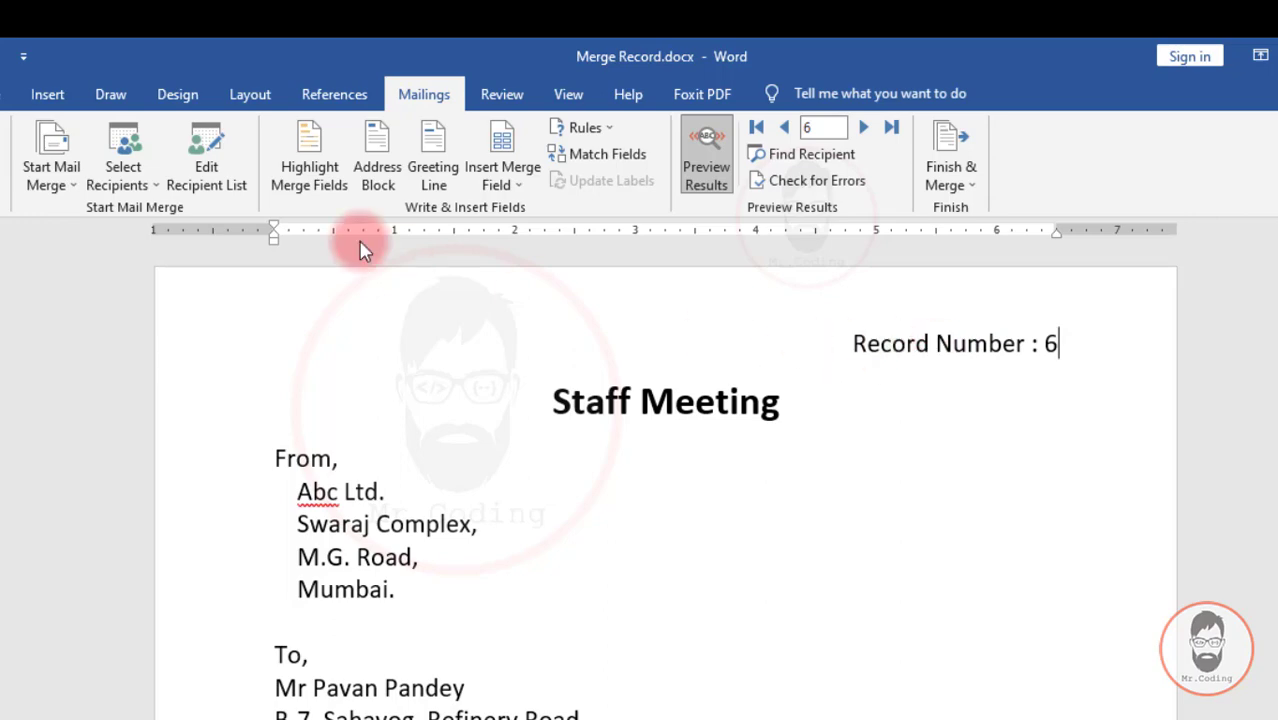
- Reopen the recipient list, move it aside to check the record number, then close it
click(222, 176)
drag(598, 195, 407, 169)
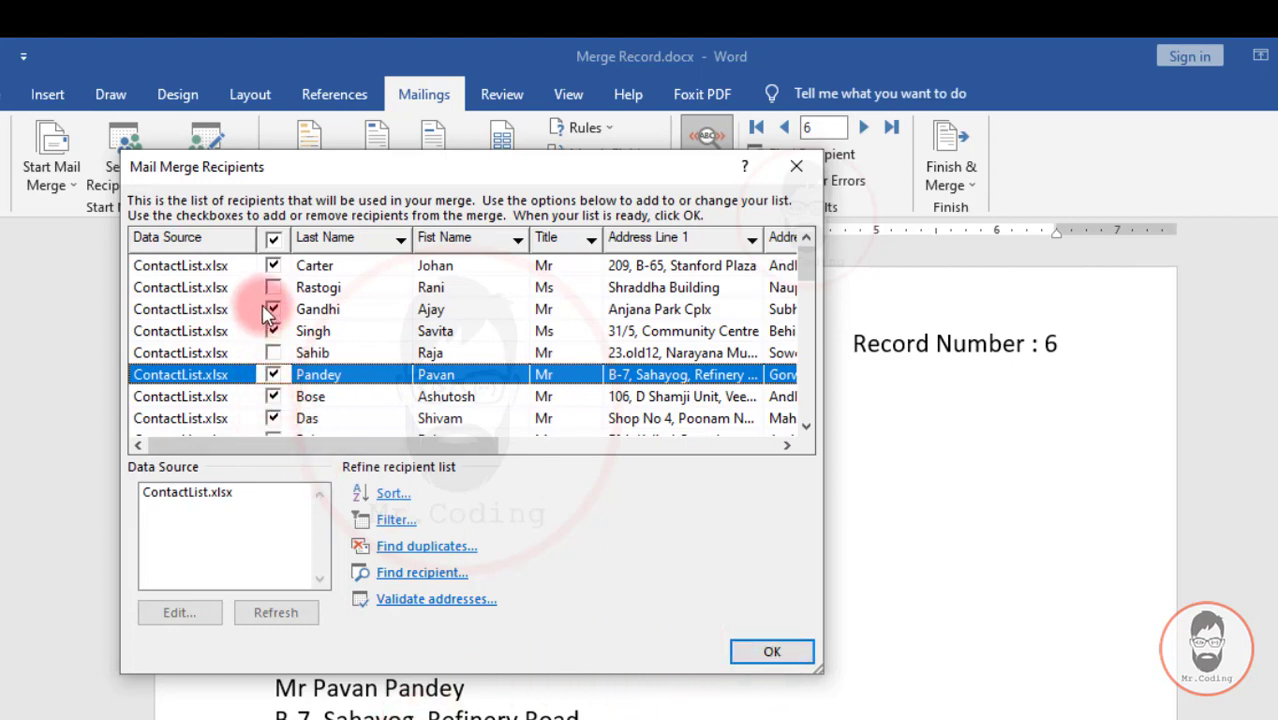
click(757, 650)
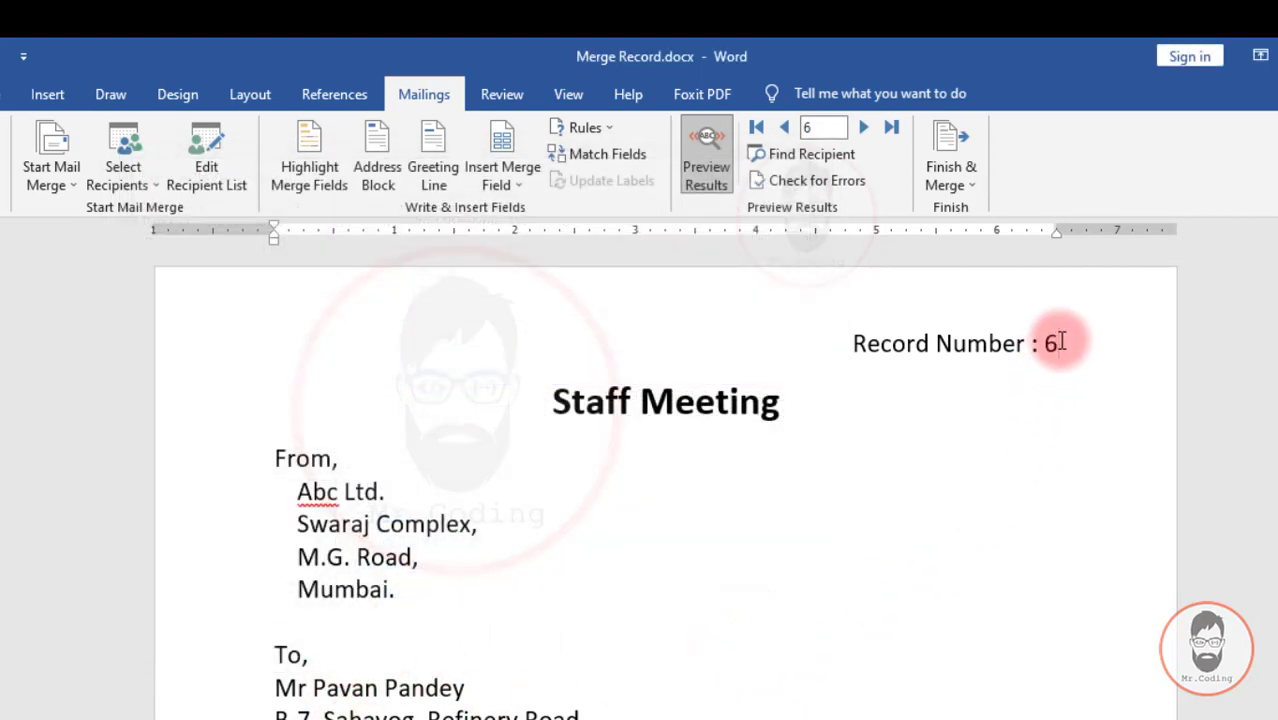
click(899, 466)
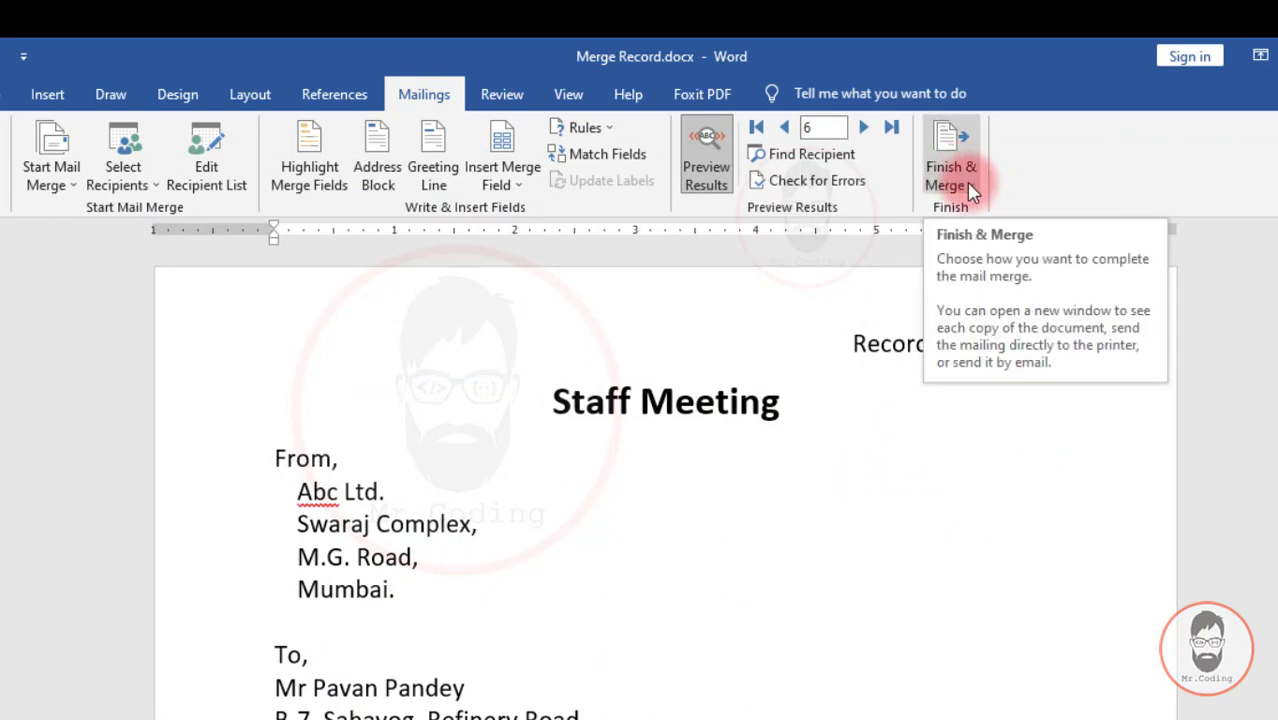
- Merge all records to individual documents in the new Letters1 file and review the letters
click(970, 190)
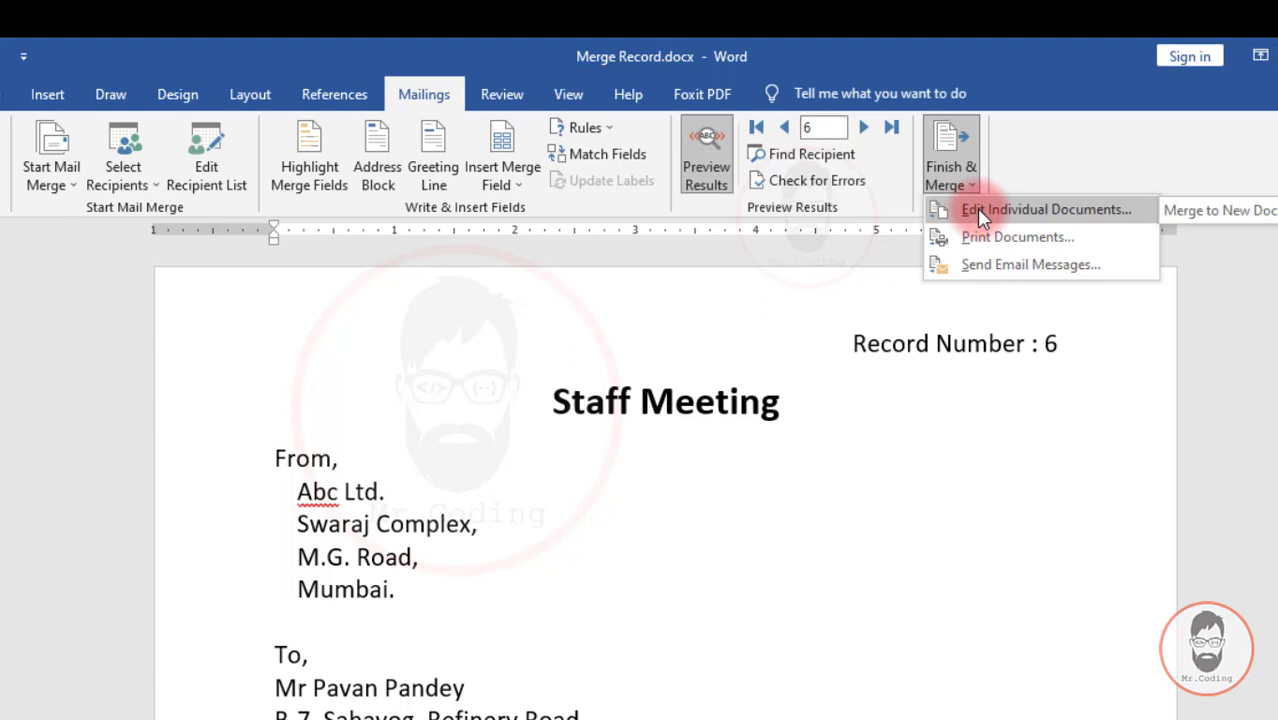
click(979, 214)
click(686, 414)
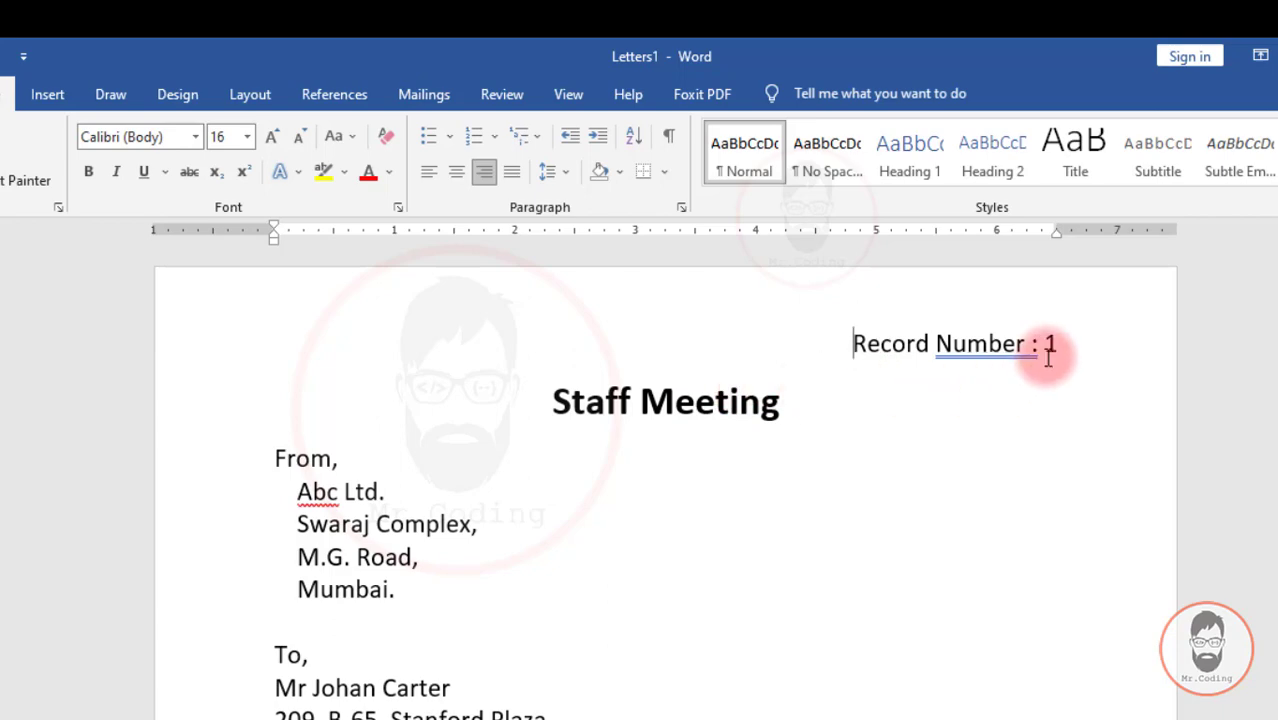
scroll(993, 385, down, 5)
scroll(992, 388, down, 10)
scroll(992, 388, down, 5)
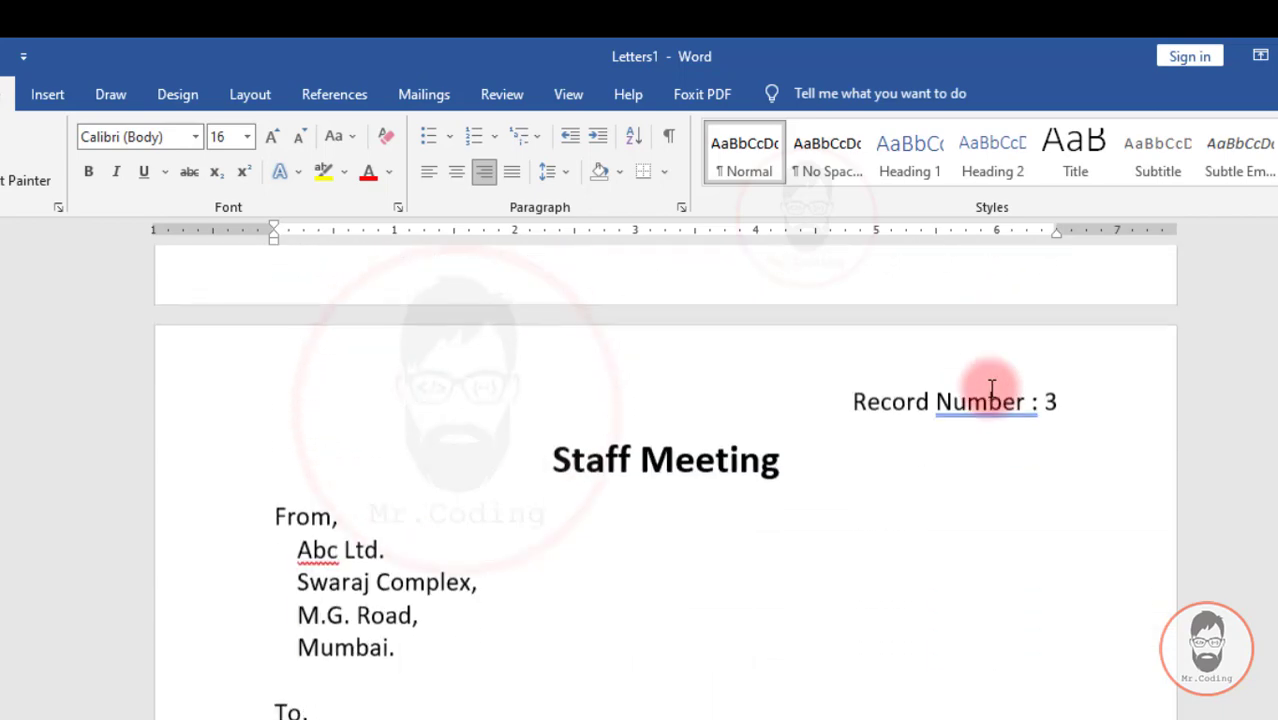
scroll(984, 394, down, 1)
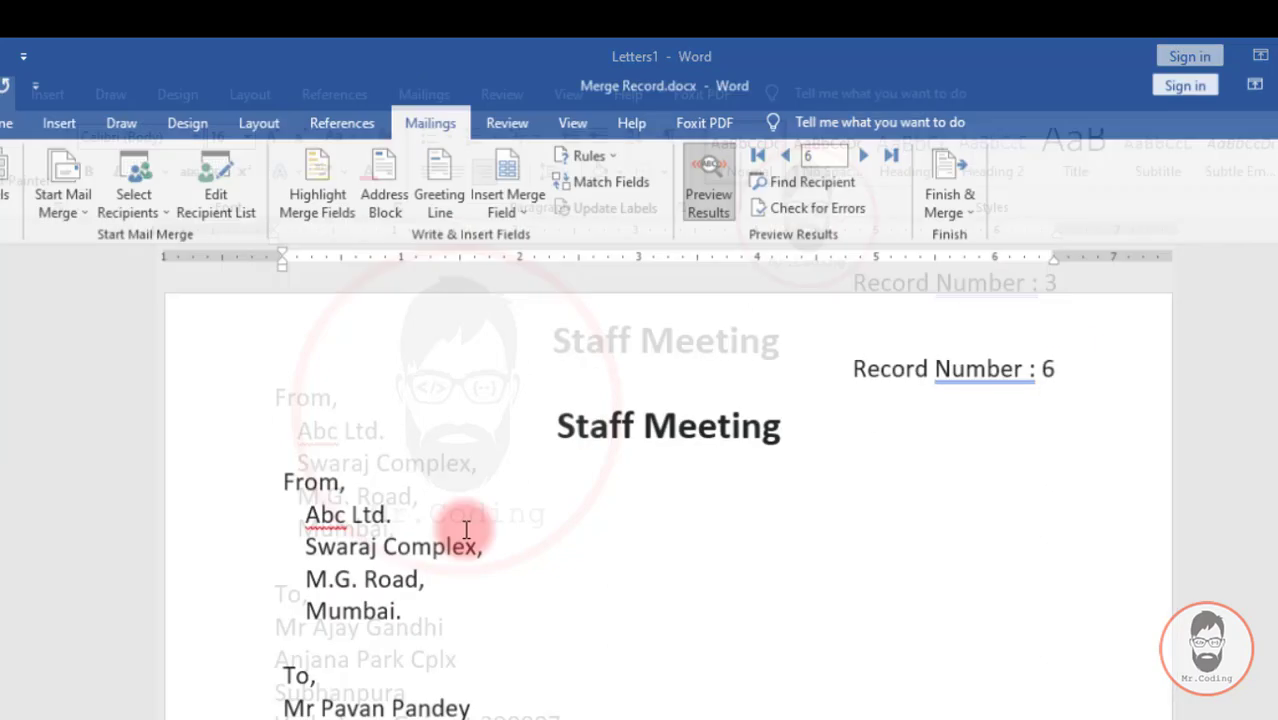
click(582, 127)
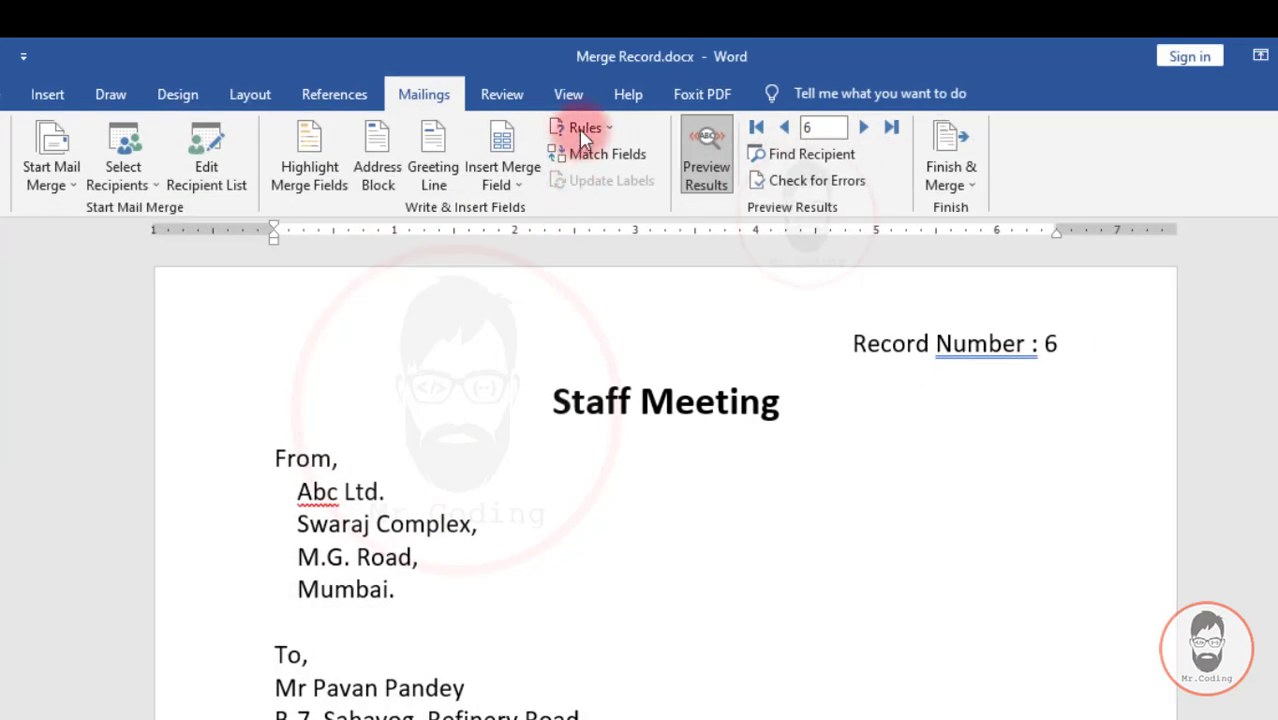
click(400, 415)
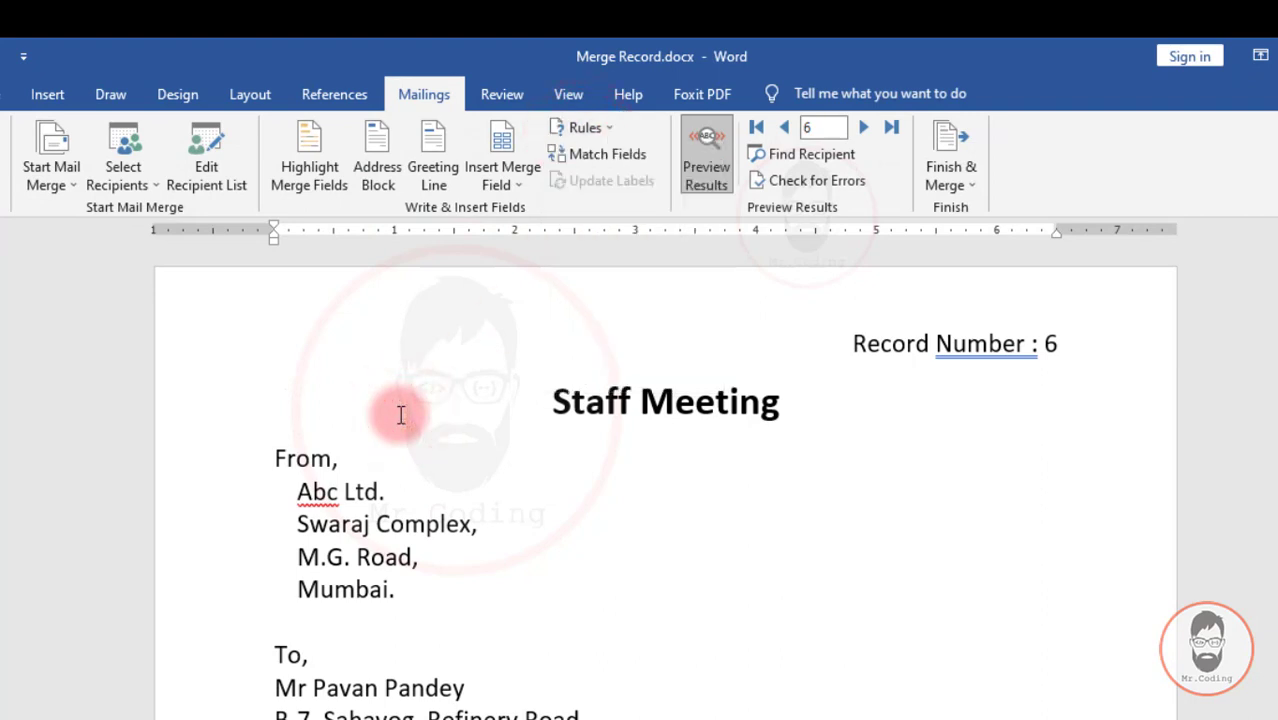
scroll(433, 402, down, 1)
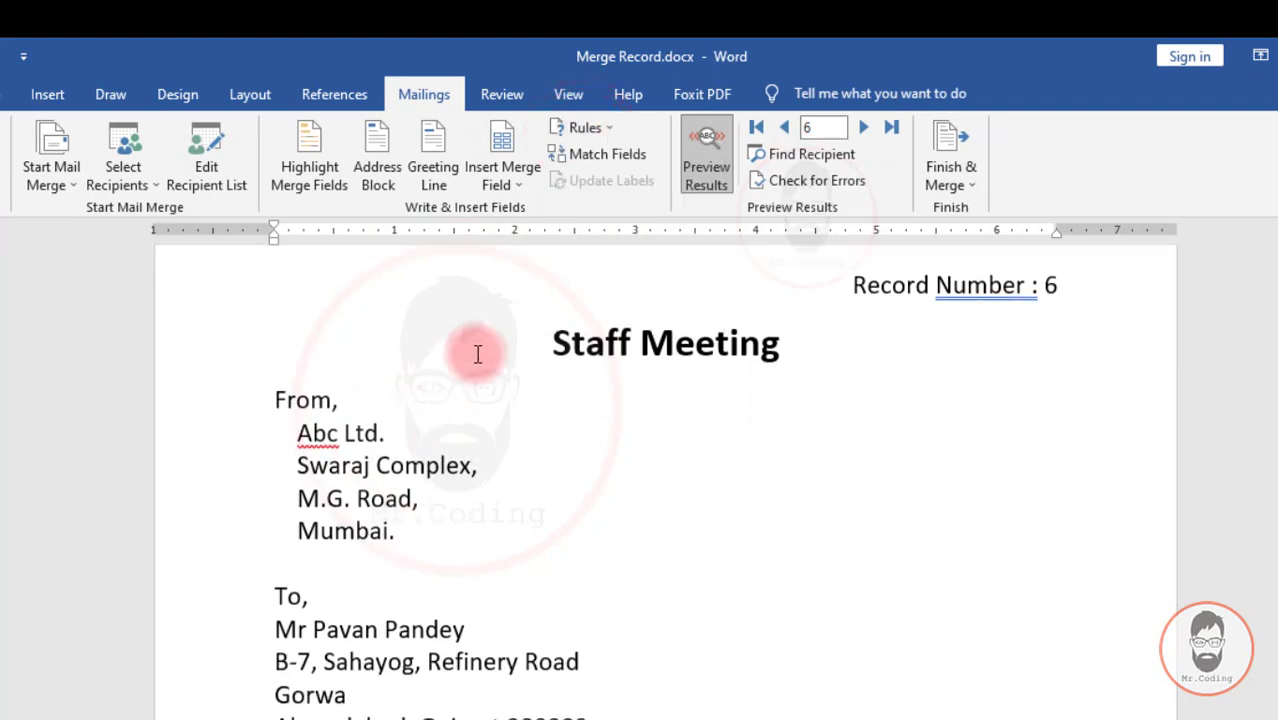
scroll(477, 354, down, 3)
scroll(478, 360, down, 3)
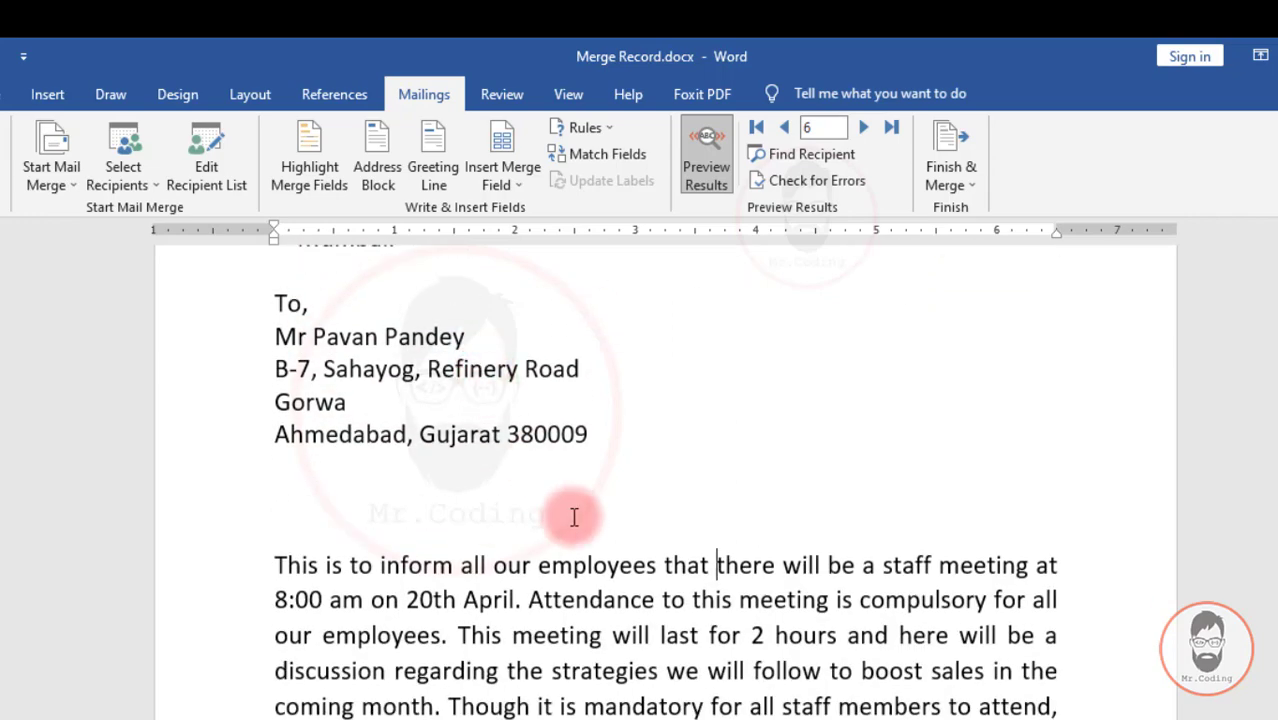
key(alt+Tab)
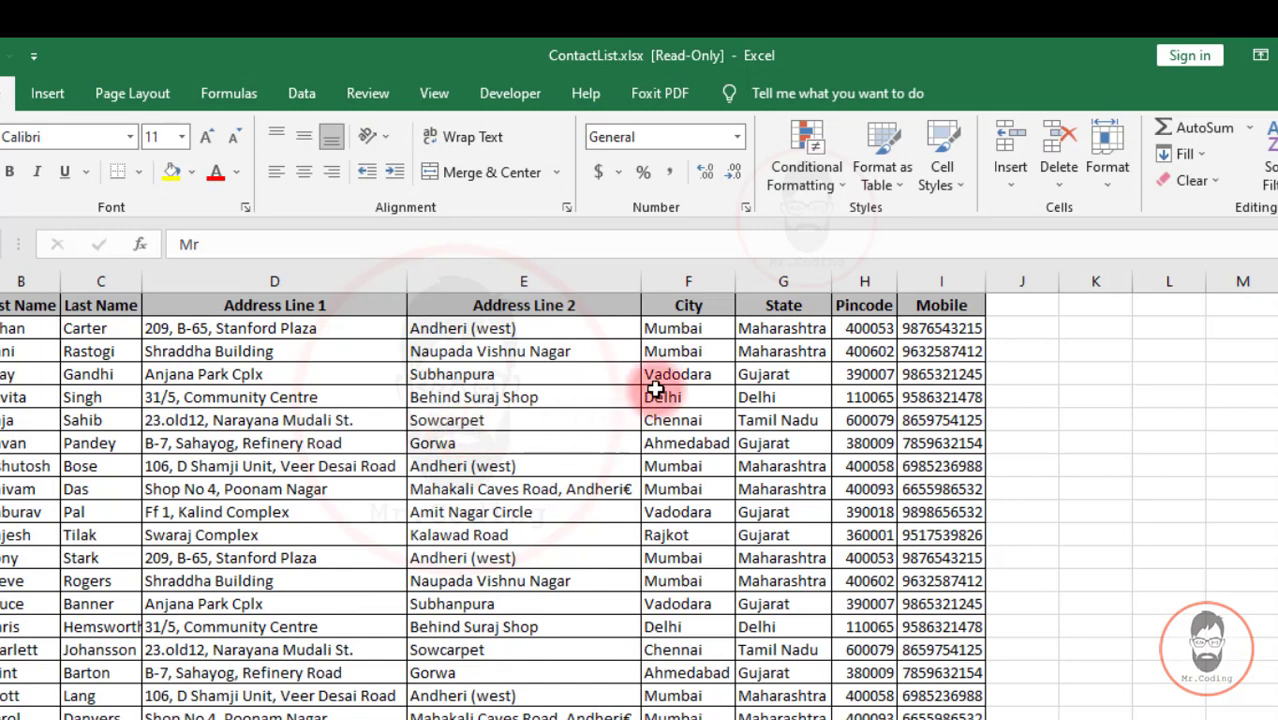
key(alt+Tab)
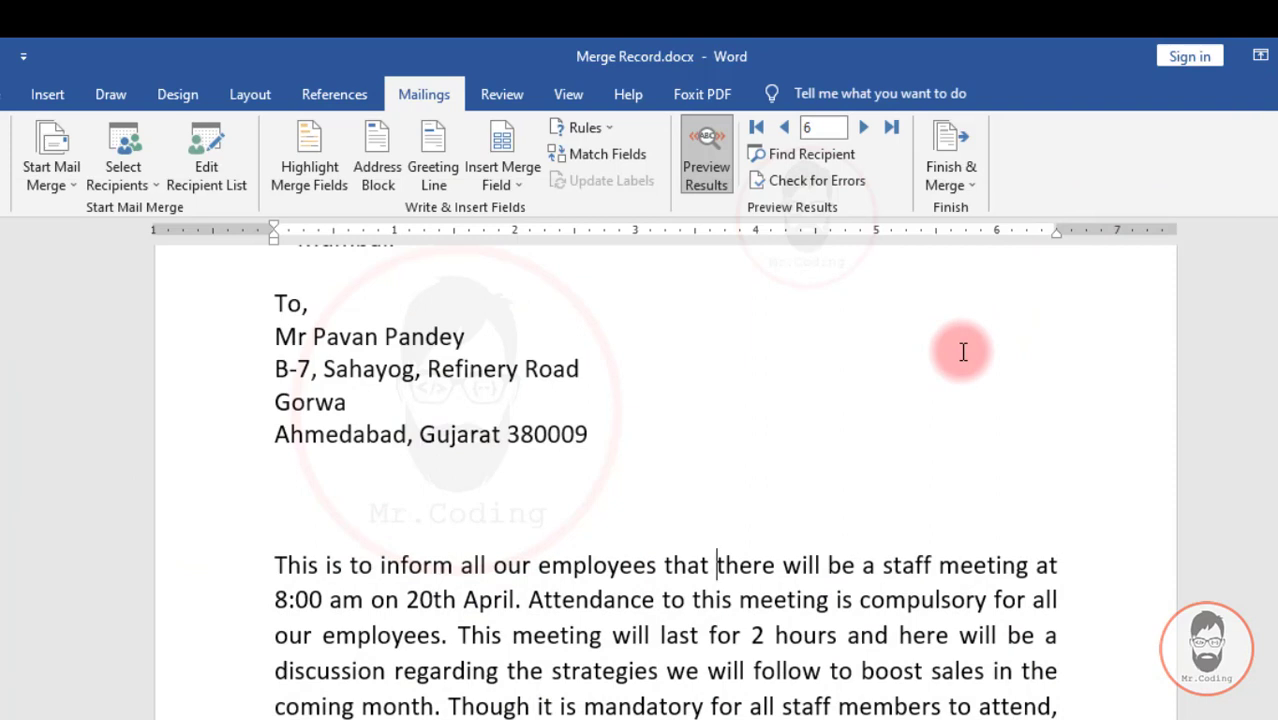
scroll(963, 351, up, 3)
scroll(963, 351, up, 1)
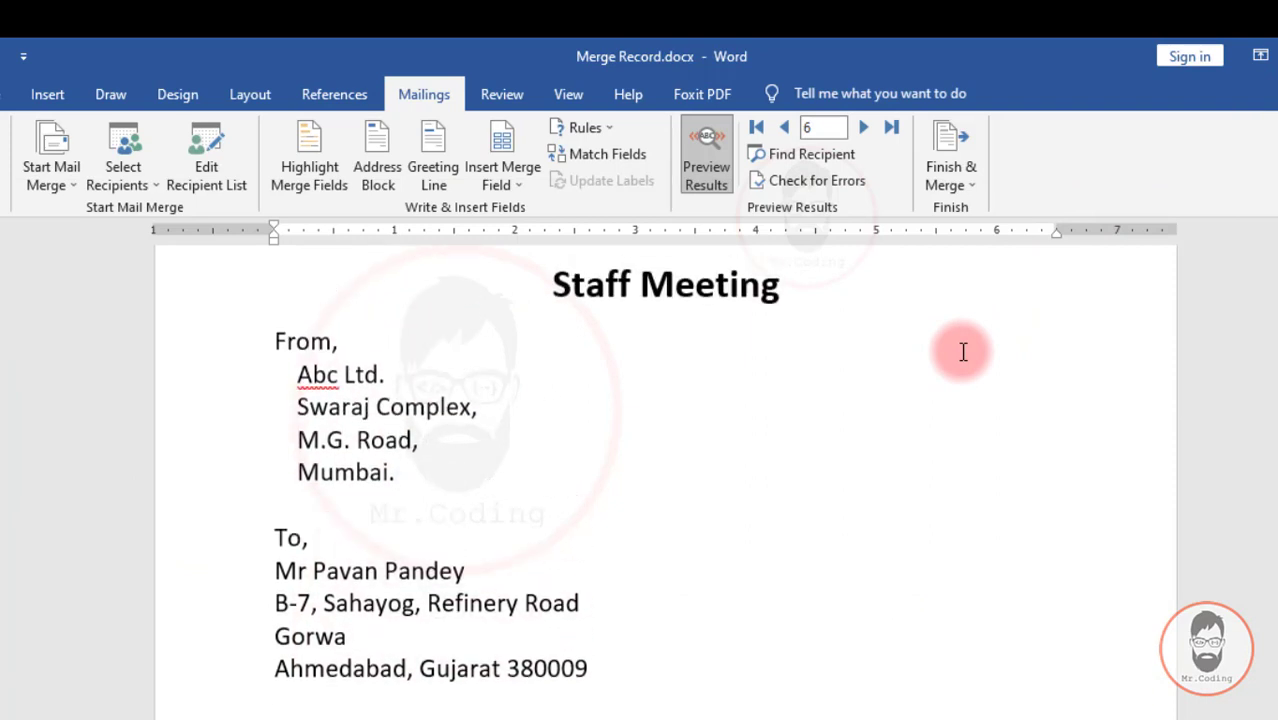